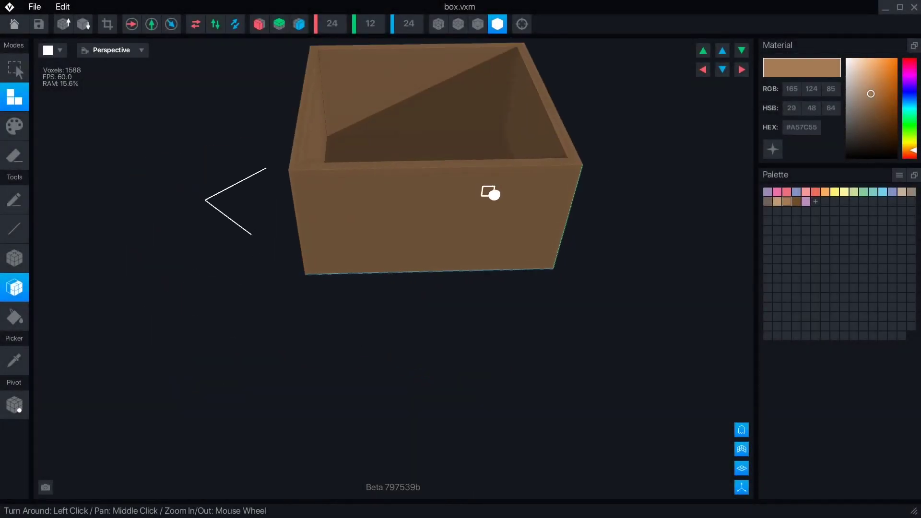
Paint a filled dark brown (#744C28) square near the upper-left corner of one side of the box
{"action": "left_click", "coordinate": [15, 125]}
{"action": "left_click_drag", "start_coordinate": [497, 193], "coordinate": [798, 223]}
{"action": "left_click", "coordinate": [796, 201]}
{"action": "left_click_drag", "start_coordinate": [357, 249], "coordinate": [393, 295]}
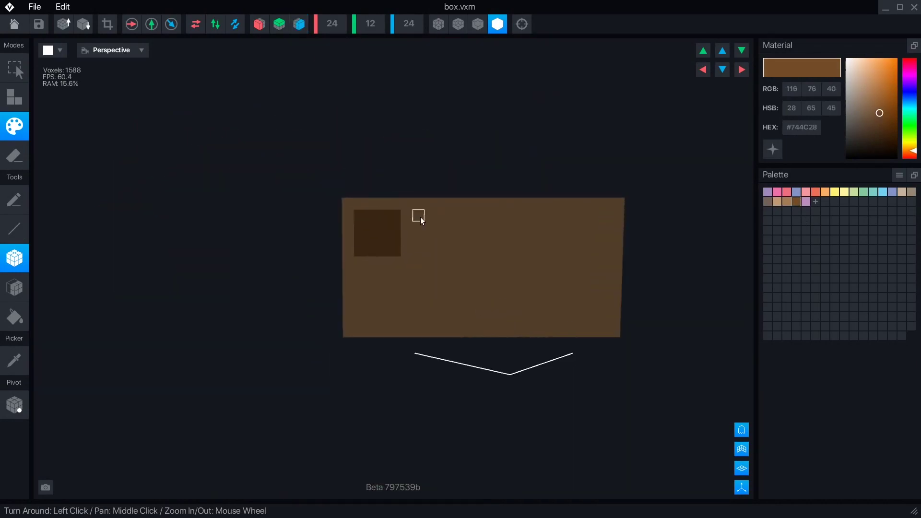
Paint three dark brown bars of differing lengths, like lines of text, beside the large square on the box side
{"action": "left_click_drag", "start_coordinate": [414, 215], "coordinate": [461, 215]}
{"action": "left_click_drag", "start_coordinate": [414, 239], "coordinate": [447, 239]}
{"action": "left_click_drag", "start_coordinate": [414, 262], "coordinate": [459, 262]}
{"action": "left_click_drag", "start_coordinate": [364, 259], "coordinate": [364, 278]}
Paint four small dark brown squares in an L arrangement at the lower-right corner of the same box side
{"action": "left_click", "coordinate": [597, 314]}
{"action": "left_click", "coordinate": [600, 280]}
{"action": "left_click", "coordinate": [563, 314]}
{"action": "left_click", "coordinate": [528, 314]}
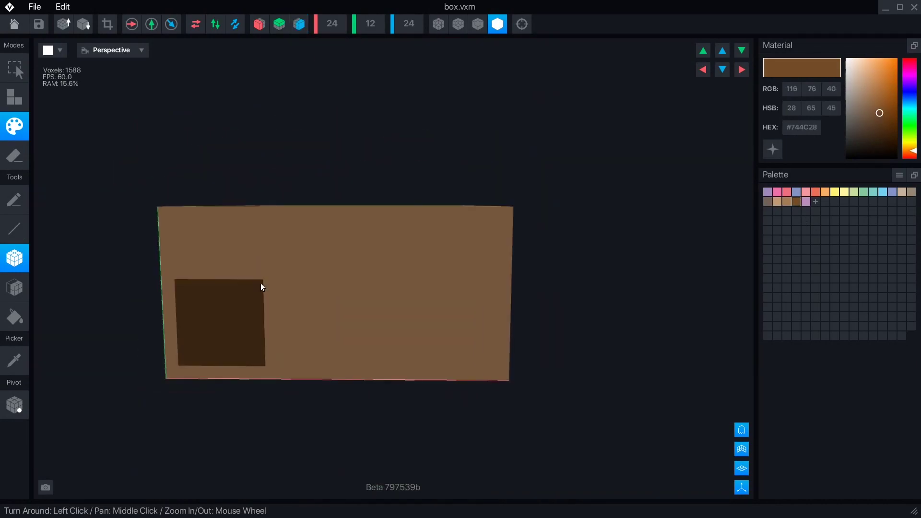
Paint a lighter pixel pattern inside the dark square on the adjacent side to make a code-like emblem, and return to #744C28
{"action": "mouse_move", "coordinate": [192, 295]}
{"action": "left_mouse_down"}
{"action": "mouse_move", "coordinate": [250, 350]}
{"action": "mouse_move", "coordinate": [227, 330]}
{"action": "left_mouse_up"}
{"action": "left_click", "coordinate": [796, 202]}
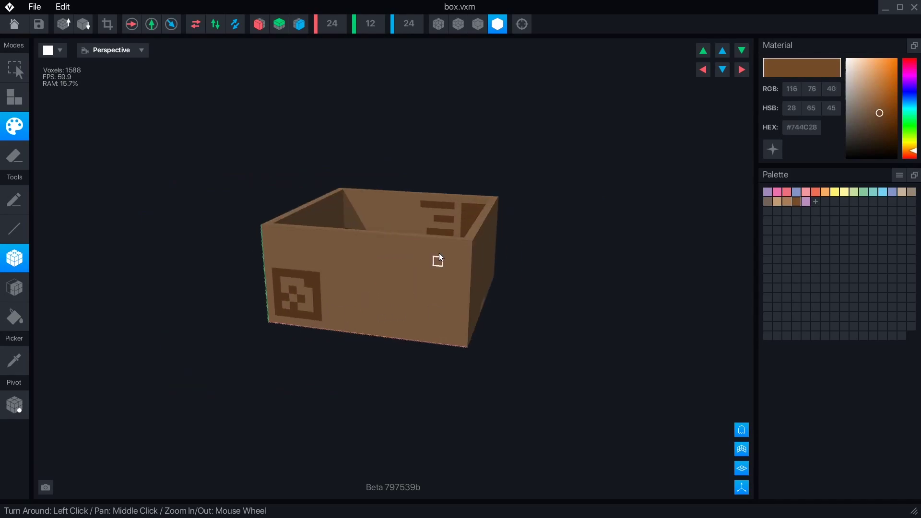
Paint a light tan (#C59C71) tape patch over the middle of the box's upper edge with X-axis mirroring on
{"action": "mouse_move", "coordinate": [438, 261]}
{"action": "left_mouse_down"}
{"action": "mouse_move", "coordinate": [458, 290]}
{"action": "mouse_move", "coordinate": [561, 321]}
{"action": "left_mouse_up"}
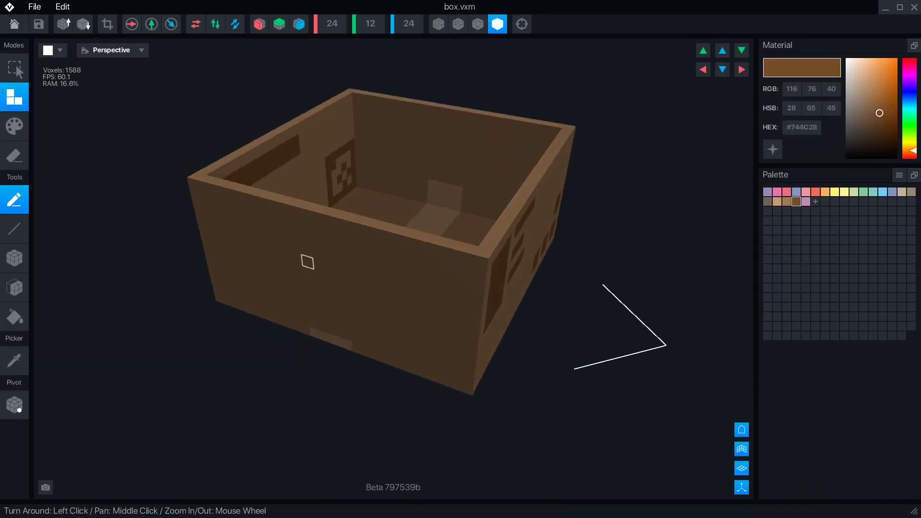
{"action": "scroll", "coordinate": [307, 191], "scroll_direction": "up", "scroll_amount": 4}
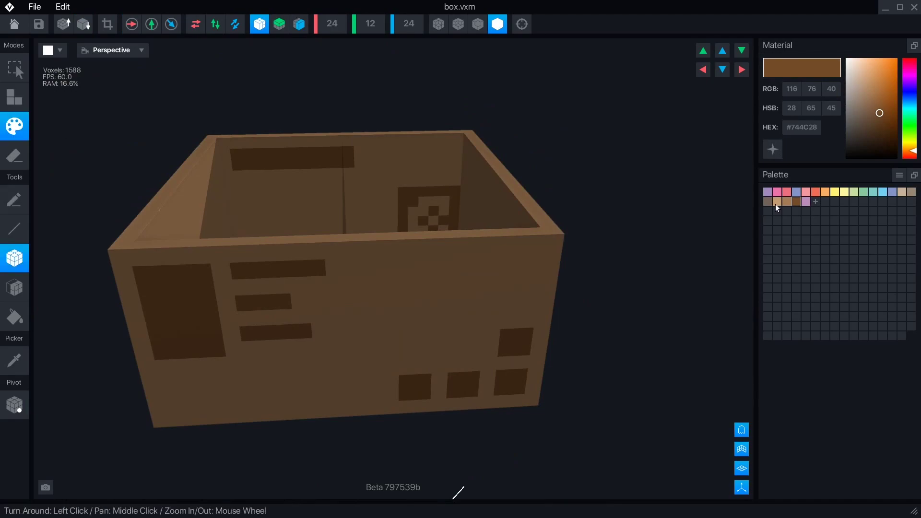
{"action": "left_click", "coordinate": [777, 201]}
{"action": "left_click", "coordinate": [370, 265]}
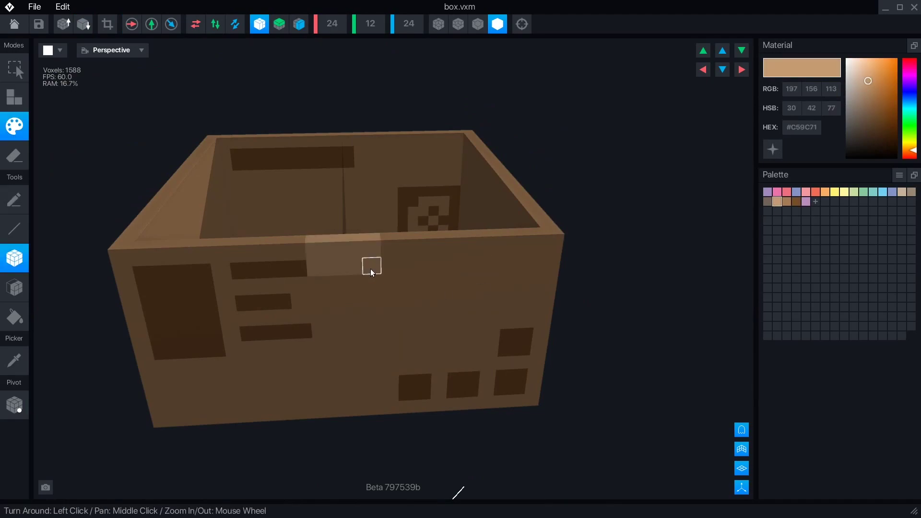
{"action": "mouse_move", "coordinate": [370, 265]}
{"action": "left_mouse_down"}
{"action": "mouse_move", "coordinate": [344, 352]}
{"action": "mouse_move", "coordinate": [182, 160]}
{"action": "left_mouse_up"}
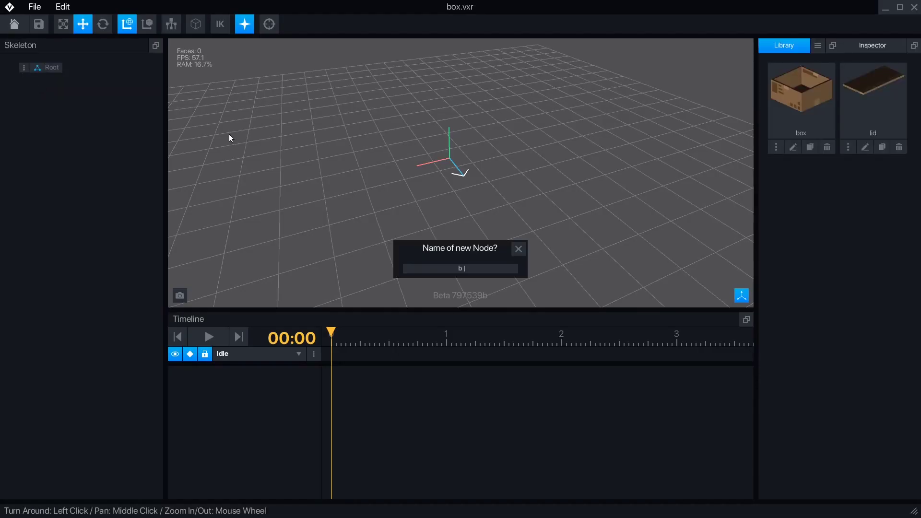
Add a node for the box in box.vxr, and position and rotate the two lids as open flaps on it
{"action": "key", "text": "Return"}
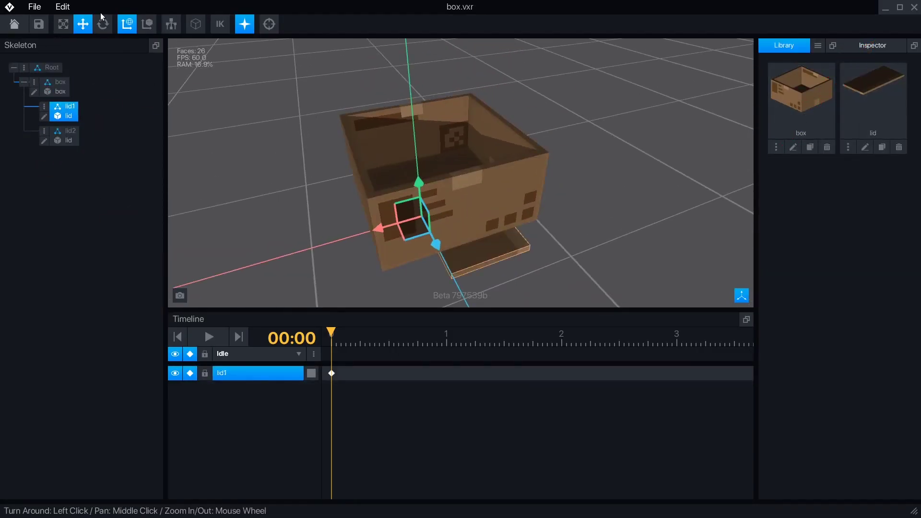
{"action": "left_click_drag", "start_coordinate": [393, 144], "coordinate": [442, 212]}
{"action": "left_click_drag", "start_coordinate": [450, 176], "coordinate": [449, 113]}
{"action": "left_click_drag", "start_coordinate": [461, 168], "coordinate": [743, 111]}
{"action": "left_click", "coordinate": [103, 24]}
{"action": "left_click", "coordinate": [83, 24]}
{"action": "left_click_drag", "start_coordinate": [445, 130], "coordinate": [515, 112]}
{"action": "left_click", "coordinate": [580, 139]}
{"action": "left_click_drag", "start_coordinate": [580, 139], "coordinate": [438, 174]}
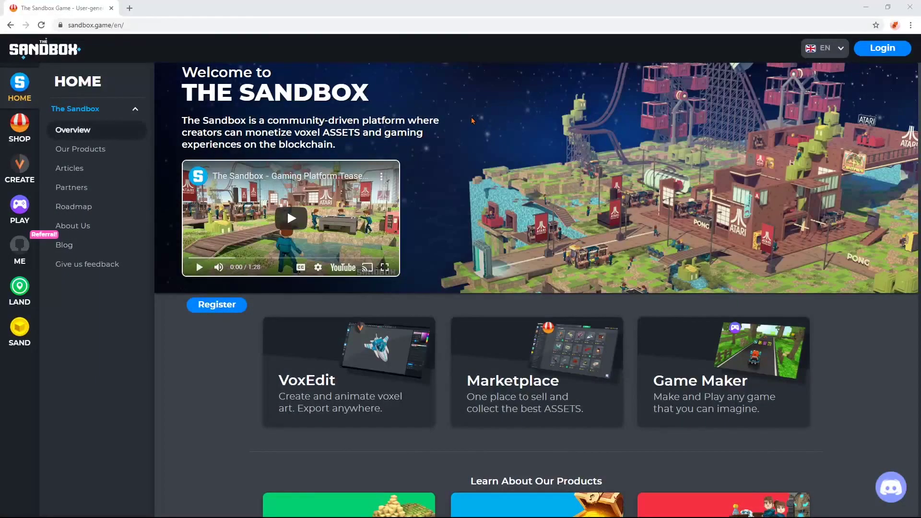
Switch to the browser and examine The Sandbox homepage and the newest assets in its Shop, loading more of them
{"action": "scroll", "coordinate": [472, 120], "scroll_direction": "down", "scroll_amount": 6}
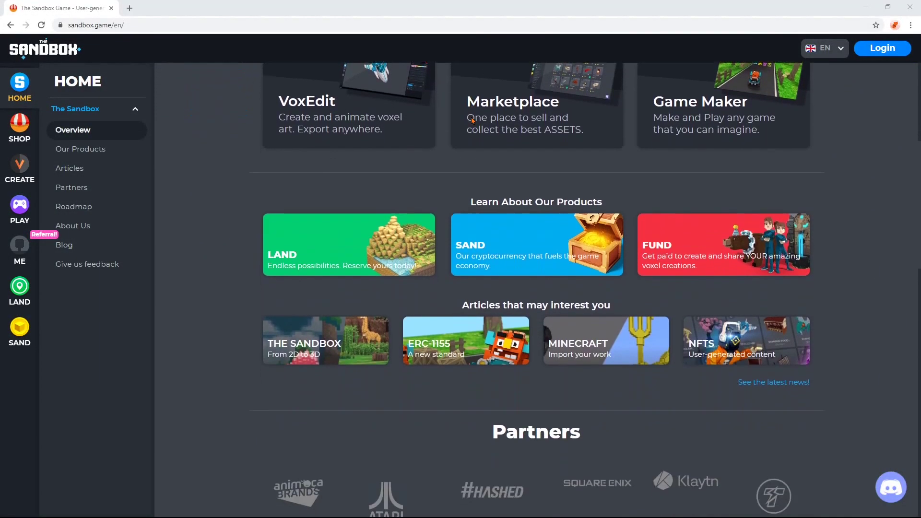
{"action": "left_click", "coordinate": [472, 120]}
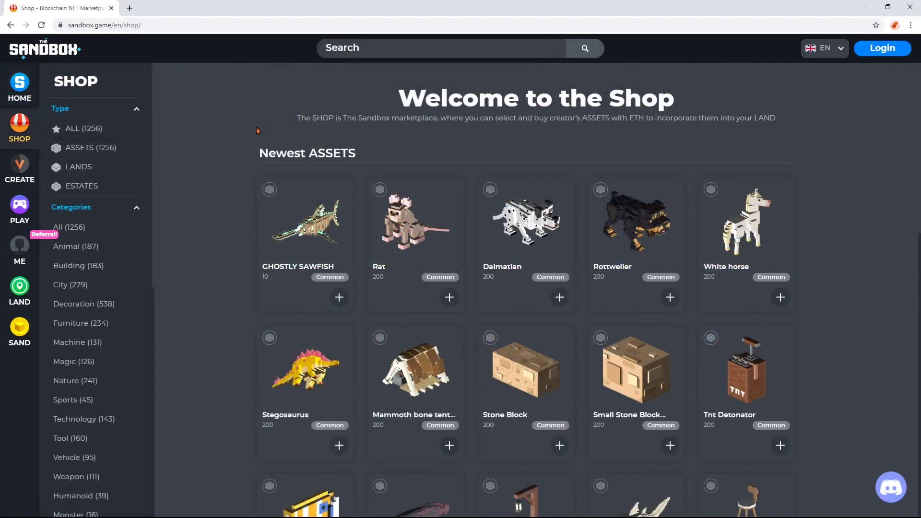
{"action": "scroll", "coordinate": [235, 147], "scroll_direction": "down", "scroll_amount": 10}
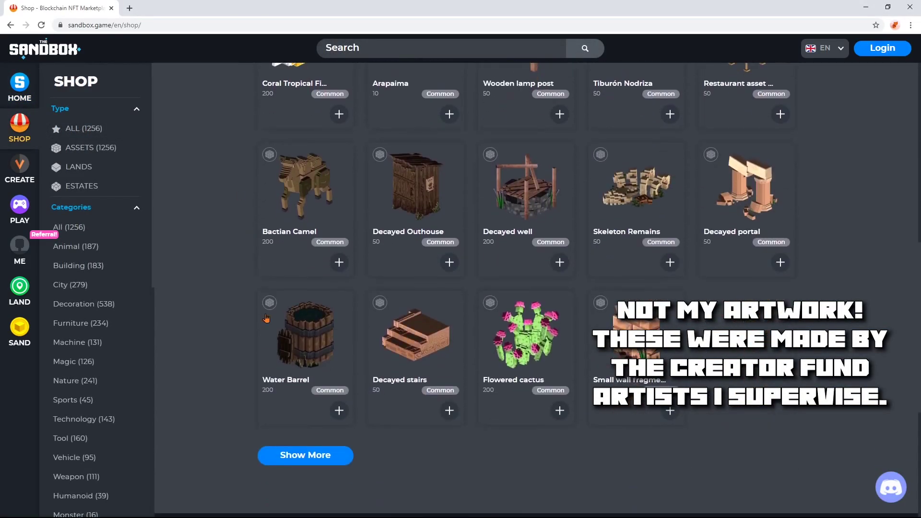
{"action": "left_click", "coordinate": [315, 453]}
{"action": "scroll", "coordinate": [246, 307], "scroll_direction": "down", "scroll_amount": 15}
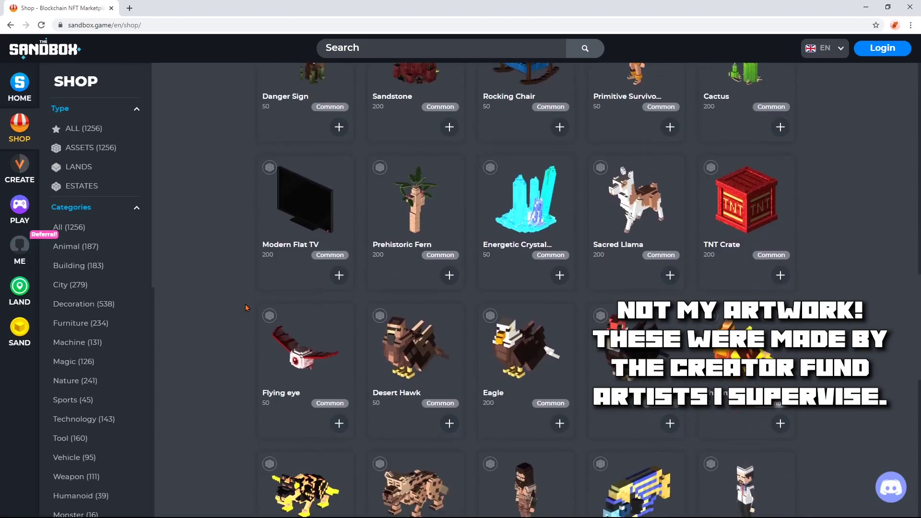
{"action": "scroll", "coordinate": [247, 307], "scroll_direction": "down", "scroll_amount": 1}
{"action": "scroll", "coordinate": [242, 271], "scroll_direction": "down", "scroll_amount": 5}
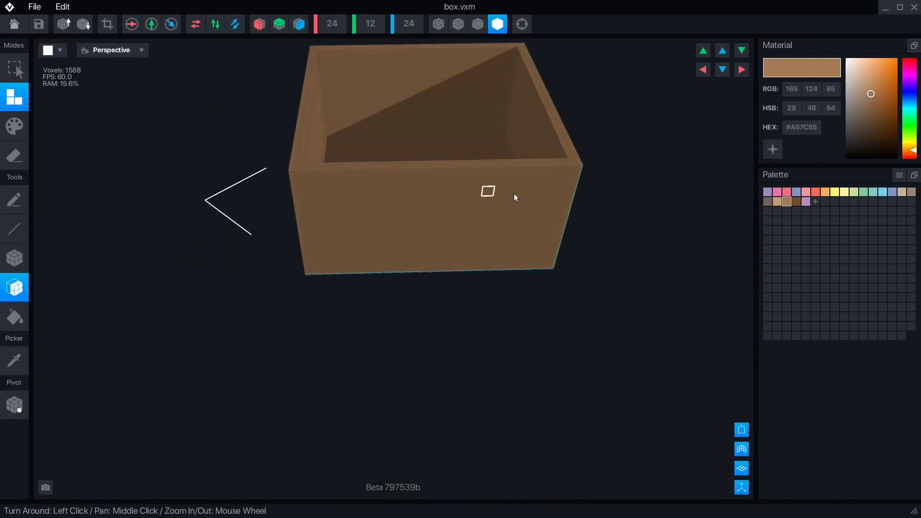
Paint the dark brown label block, bars and small squares on one box side and the code-like emblem on the adjacent side
{"action": "left_click", "coordinate": [14, 126]}
{"action": "left_click_drag", "start_coordinate": [489, 195], "coordinate": [442, 411]}
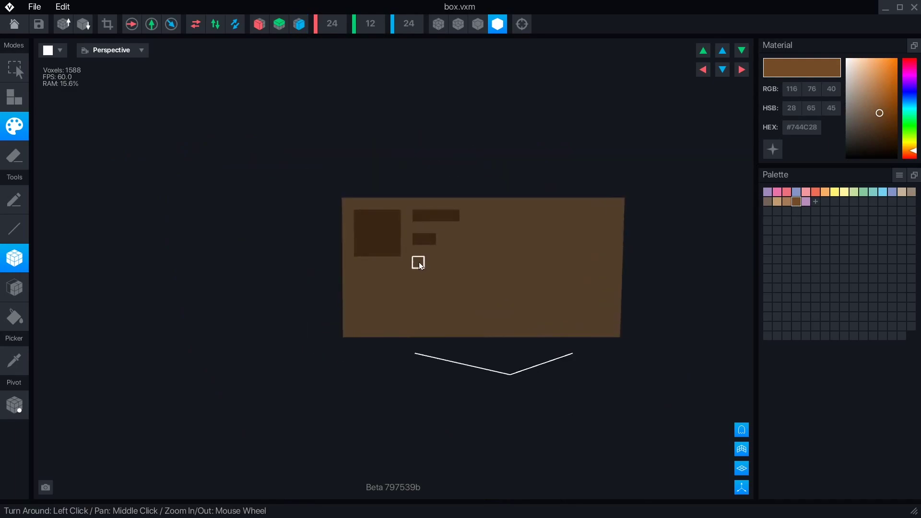
{"action": "left_click", "coordinate": [563, 314]}
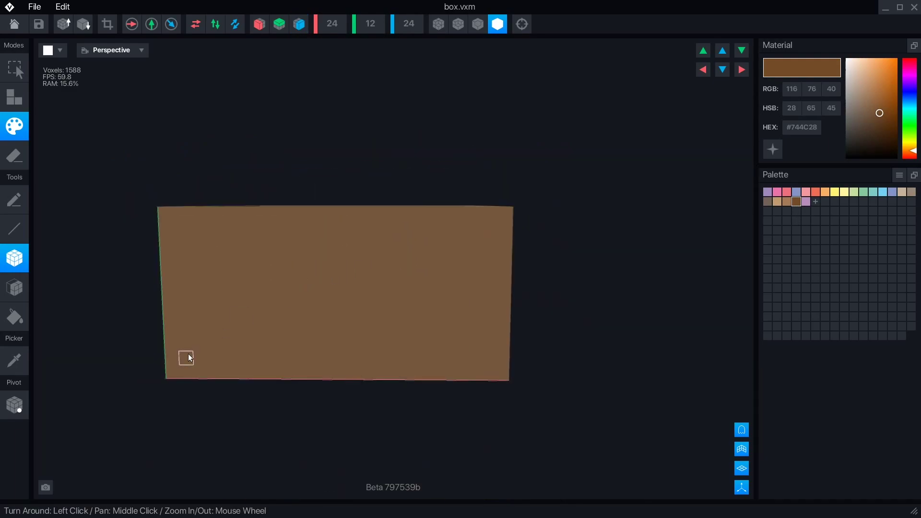
{"action": "mouse_move", "coordinate": [185, 355]}
{"action": "left_mouse_down"}
{"action": "mouse_move", "coordinate": [256, 287]}
{"action": "mouse_move", "coordinate": [199, 345]}
{"action": "left_mouse_up"}
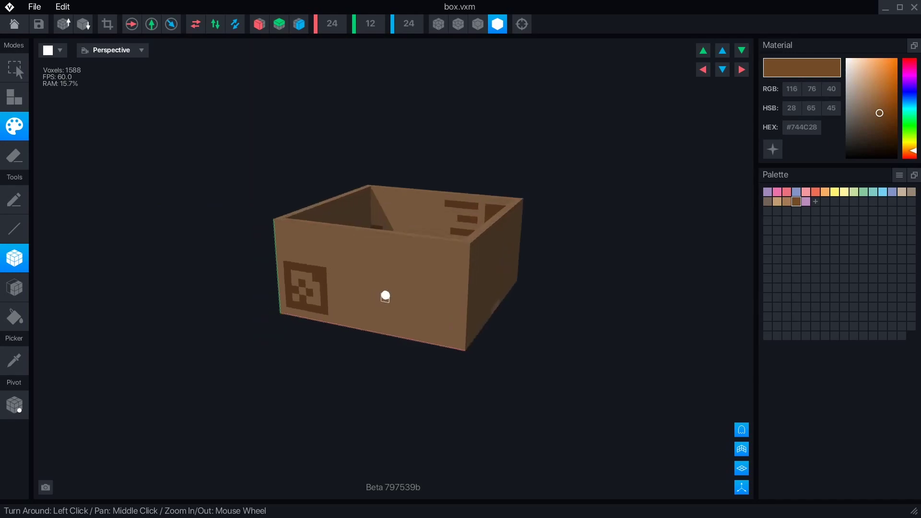
{"action": "left_click_drag", "start_coordinate": [384, 294], "coordinate": [487, 286]}
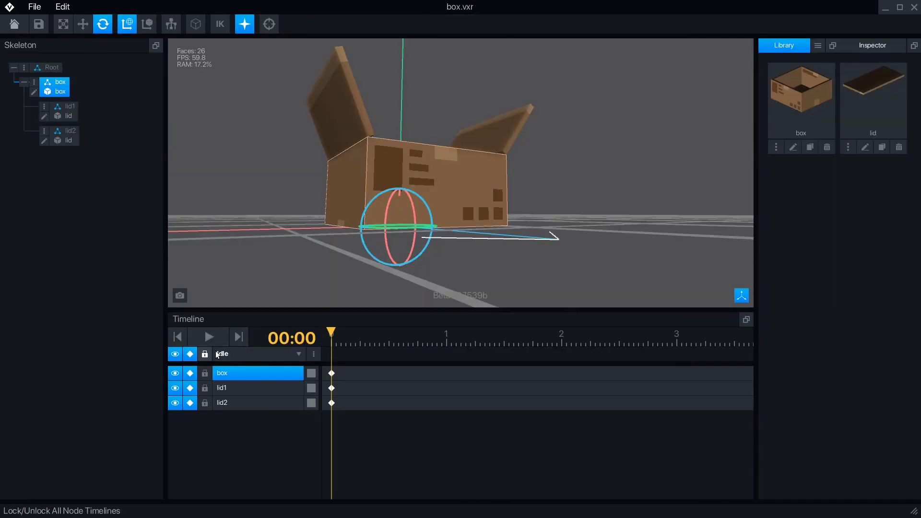
Keyframe the box node's Y rotation at 180° at 00:12 in the Idle animation
{"action": "left_click", "coordinate": [389, 341]}
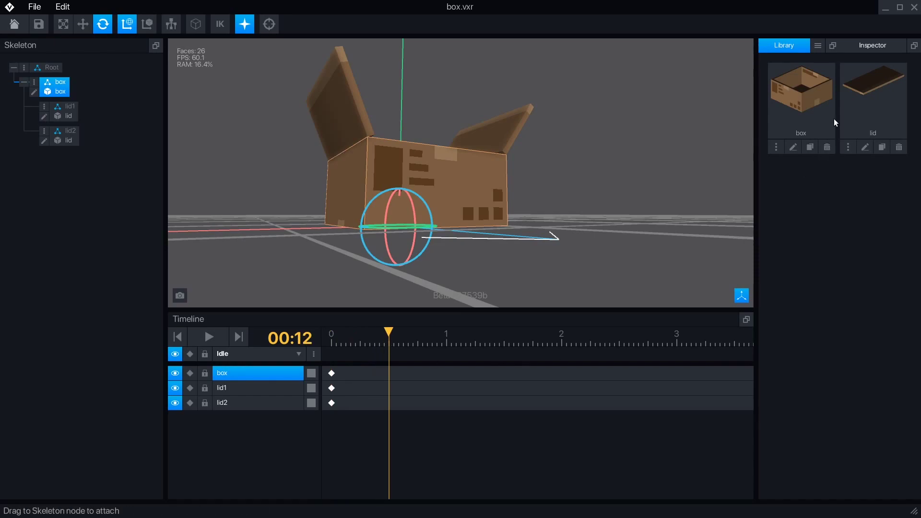
{"action": "left_click", "coordinate": [867, 49]}
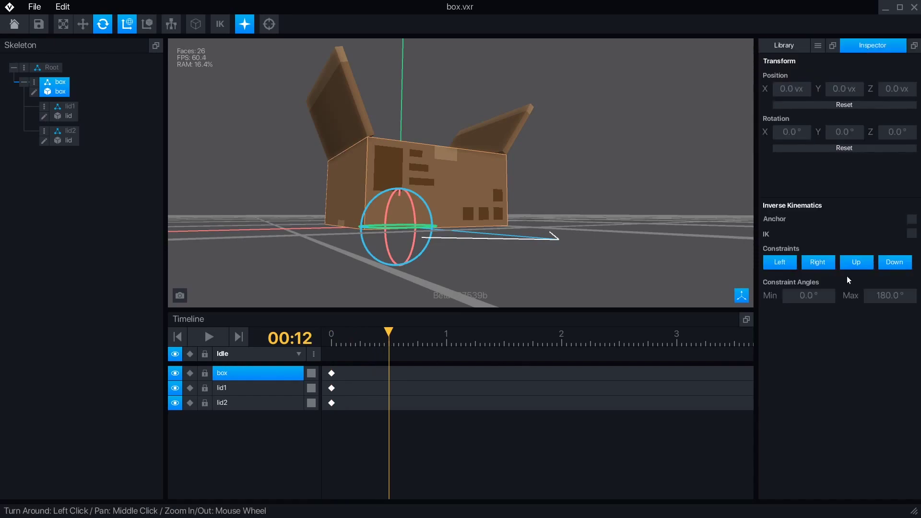
{"action": "left_click", "coordinate": [856, 127]}
{"action": "type", "text": "180"}
{"action": "key", "text": "Return"}
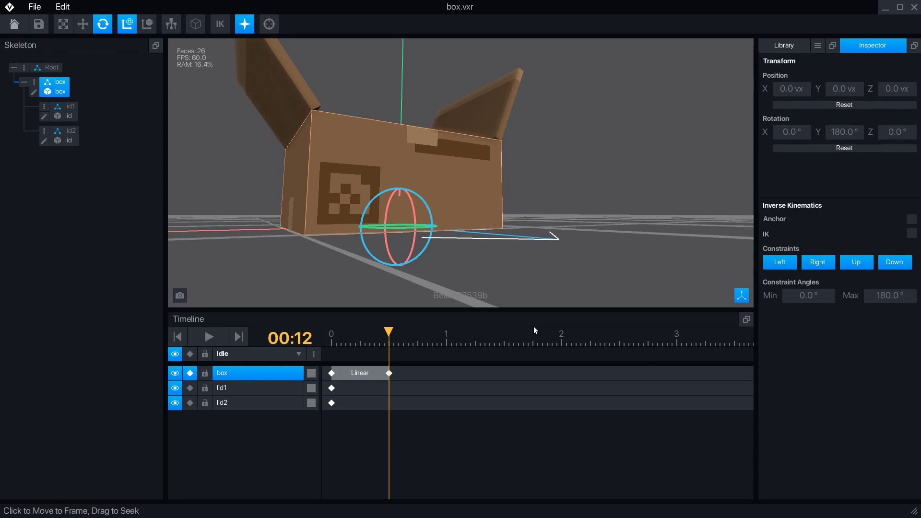
Set the box node's Y rotation to 0° at 01:00, end the keyframes at 00:23 and play the Idle animation
{"action": "left_click", "coordinate": [446, 341]}
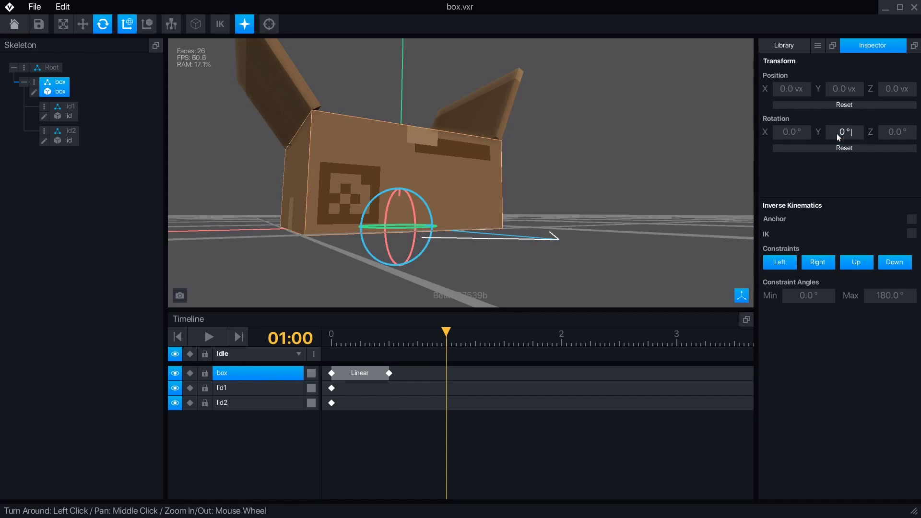
{"action": "key", "text": "Return"}
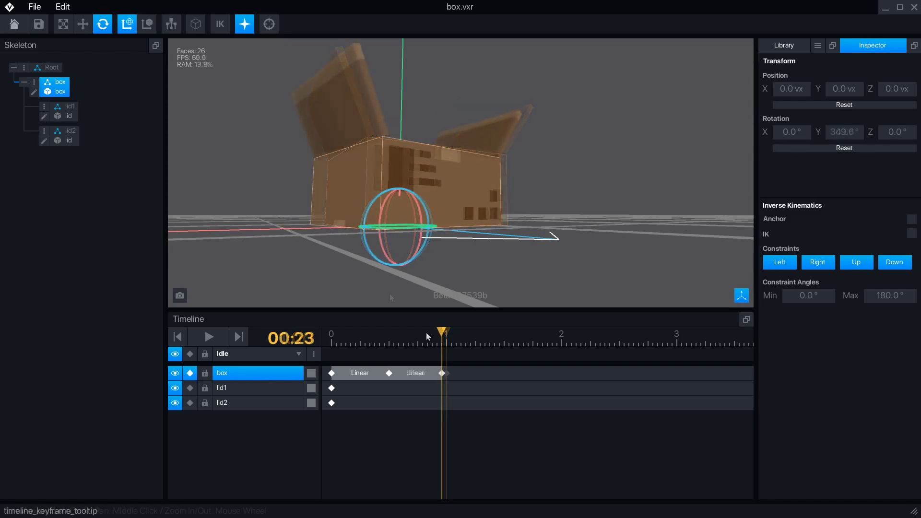
{"action": "left_click", "coordinate": [205, 335]}
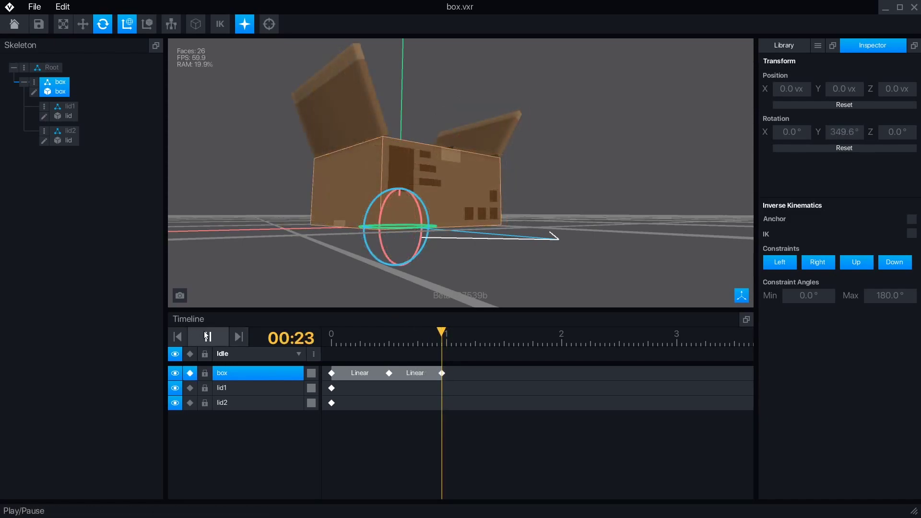
{"action": "left_click", "coordinate": [576, 251]}
{"action": "left_click_drag", "start_coordinate": [456, 237], "coordinate": [479, 191]}
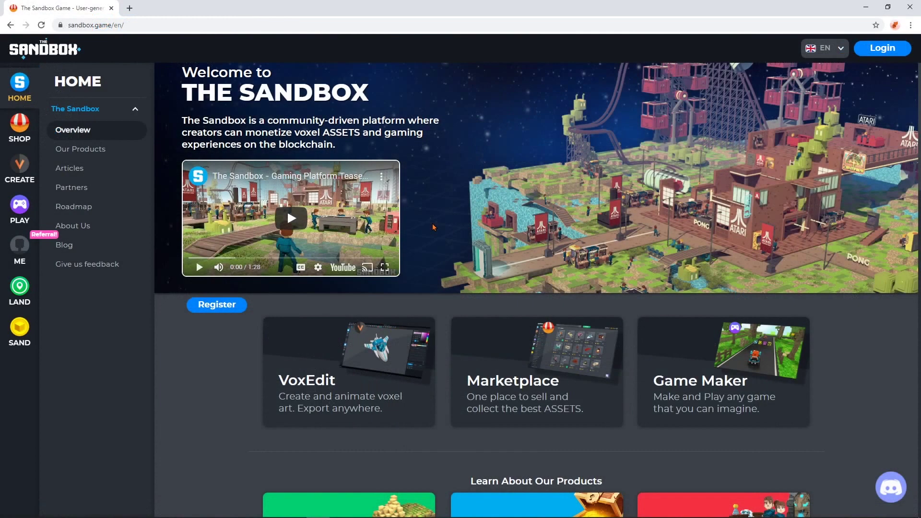
Open the Create section of sandbox.game and extract VoxEdit_WIN_latest.zip to the proposed folder in Downloads
{"action": "left_click", "coordinate": [22, 164]}
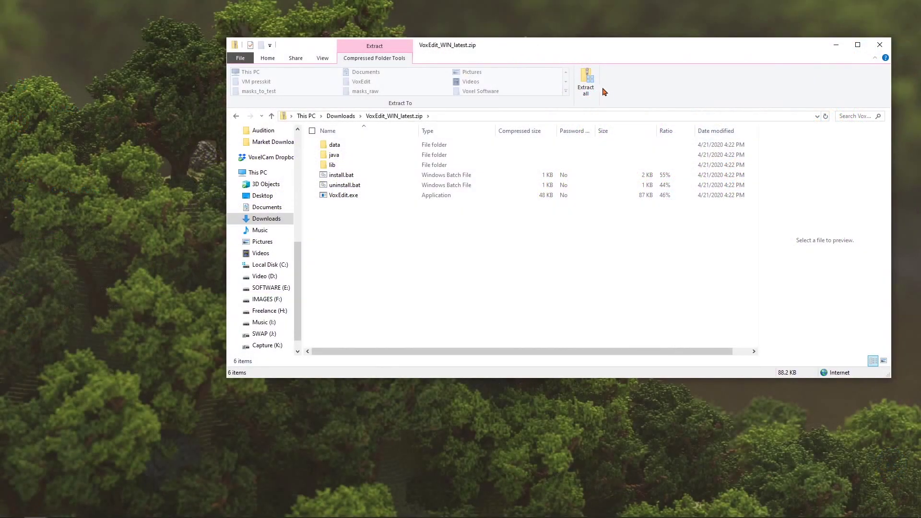
{"action": "left_click", "coordinate": [583, 84]}
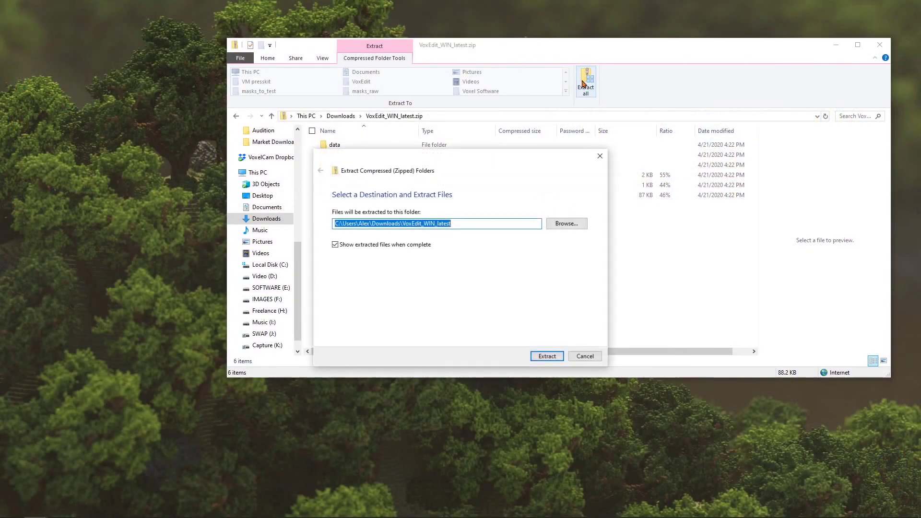
{"action": "left_click", "coordinate": [547, 356]}
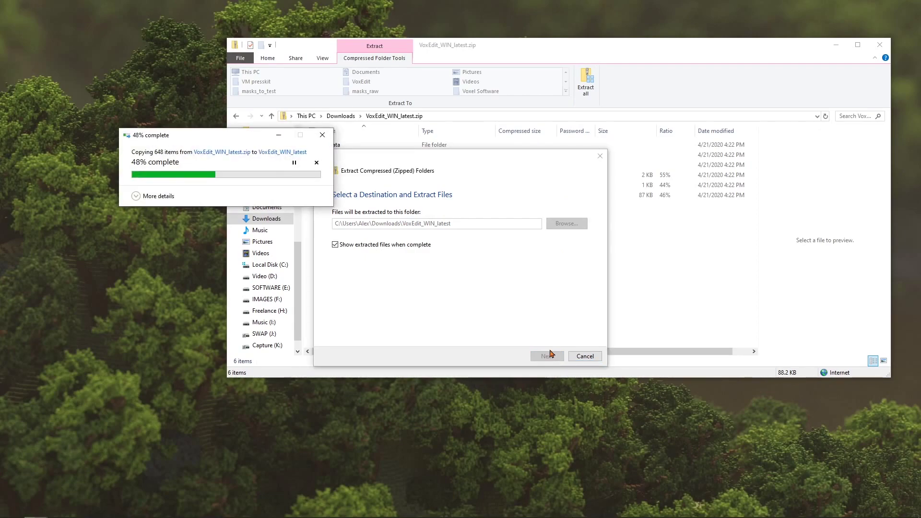
Launch the extracted VoxEdit.exe and allow it to run despite the Windows SmartScreen block
{"action": "double_click", "coordinate": [281, 163]}
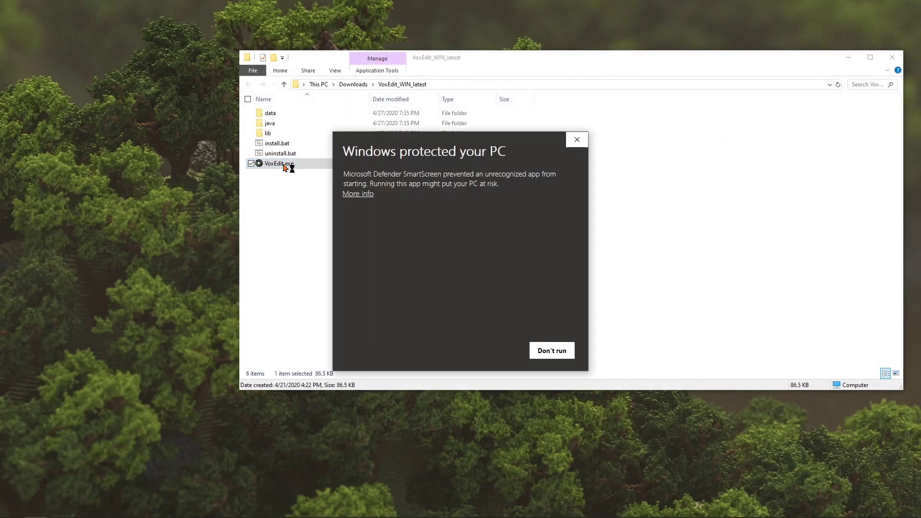
{"action": "left_click", "coordinate": [357, 194]}
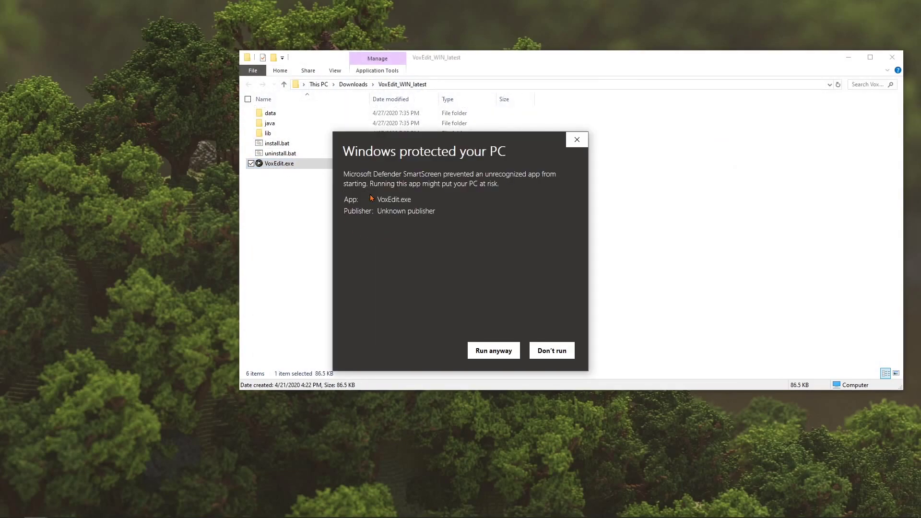
{"action": "left_click", "coordinate": [494, 353]}
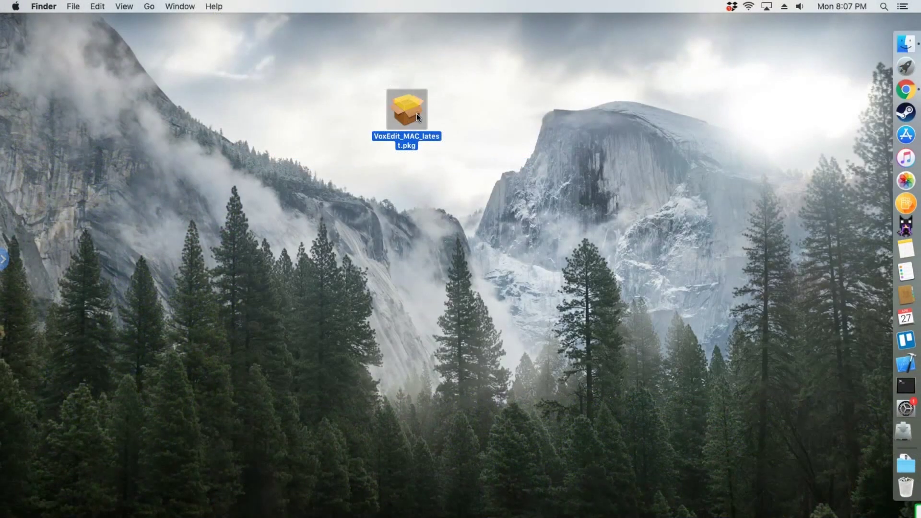
On the Mac, try to open VoxEdit_MAC_latest.pkg, dismiss the warning and allow it in the Security & Privacy settings
{"action": "double_click", "coordinate": [416, 113]}
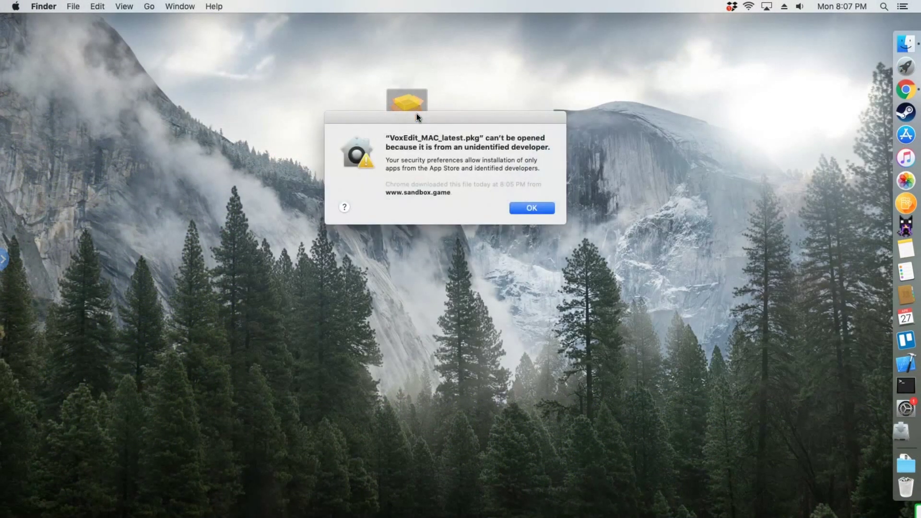
{"action": "left_click", "coordinate": [537, 205]}
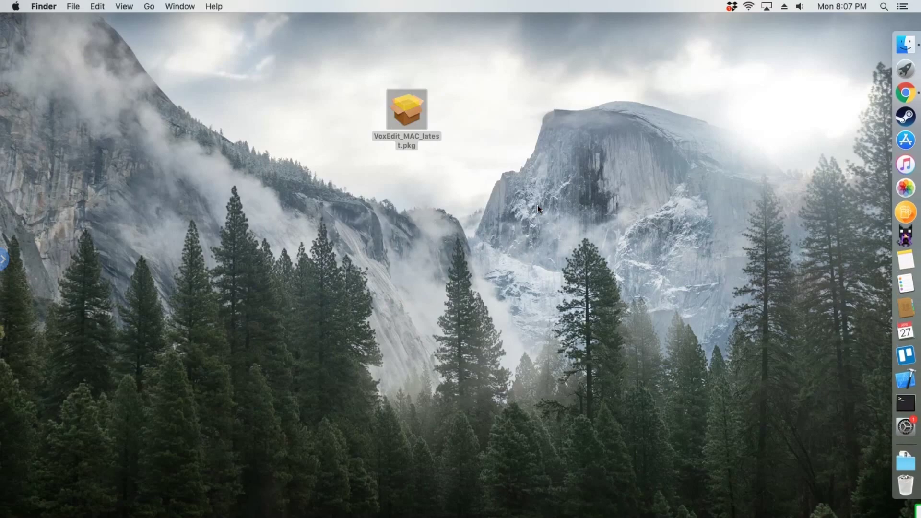
{"action": "left_click", "coordinate": [904, 425]}
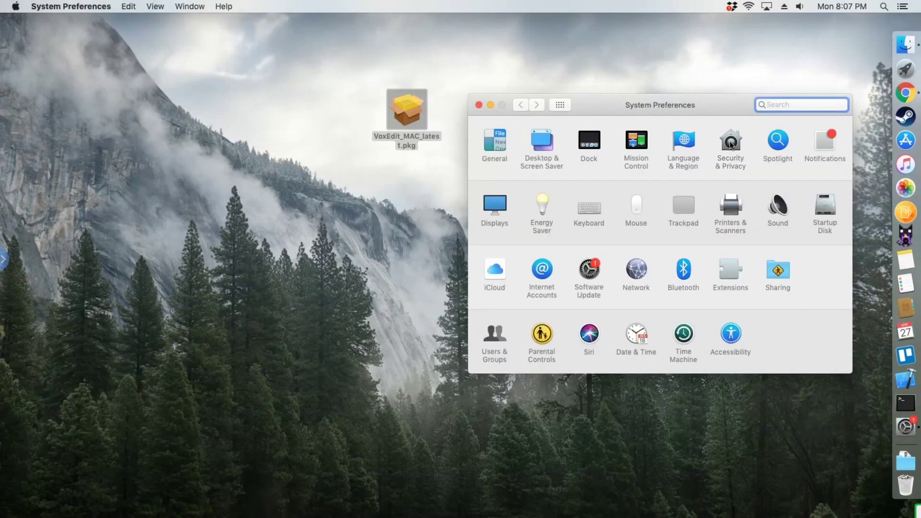
{"action": "left_click", "coordinate": [730, 141]}
{"action": "left_click", "coordinate": [803, 328]}
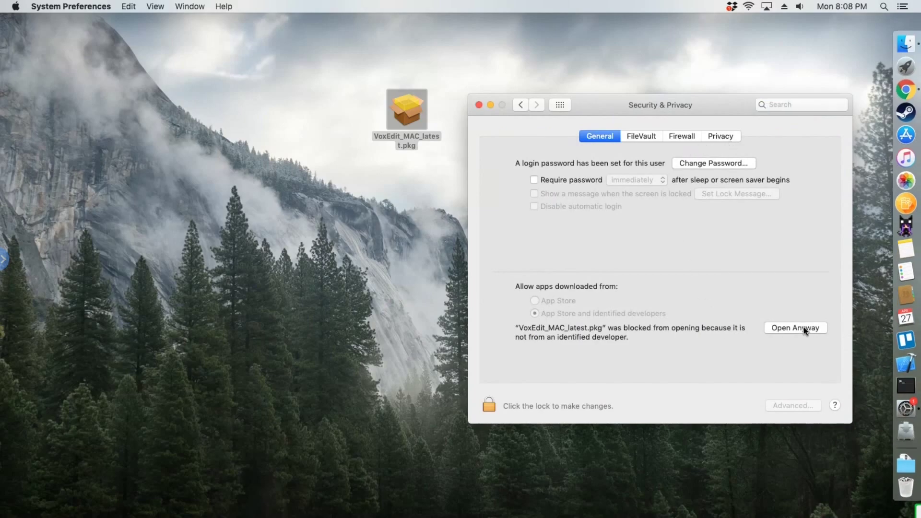
Confirm opening VoxEdit_MAC_latest.pkg, close the Security & Privacy settings and continue through the installer
{"action": "left_click", "coordinate": [476, 214]}
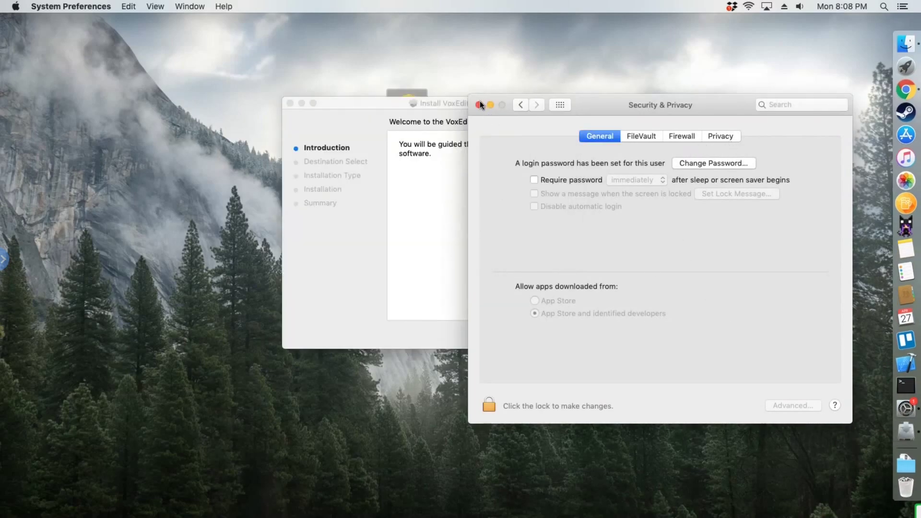
{"action": "left_click", "coordinate": [479, 105]}
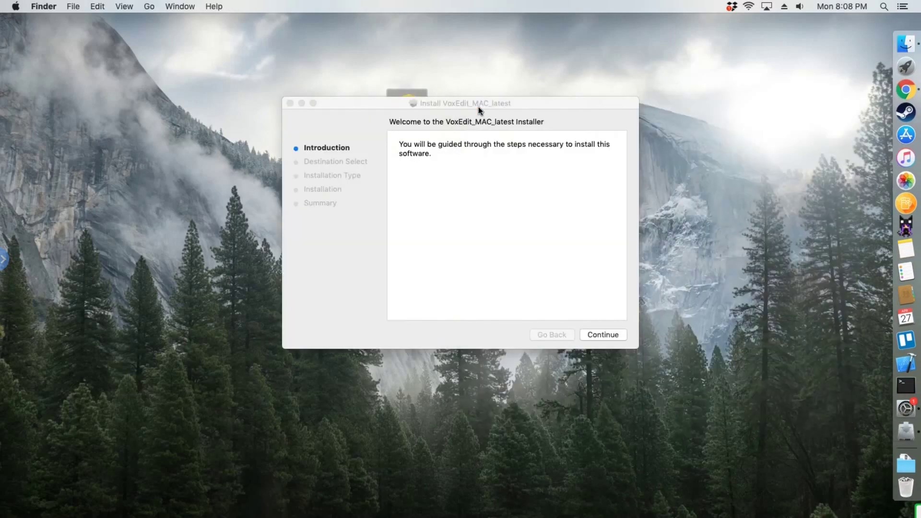
{"action": "left_click", "coordinate": [613, 336]}
{"action": "left_click", "coordinate": [614, 336]}
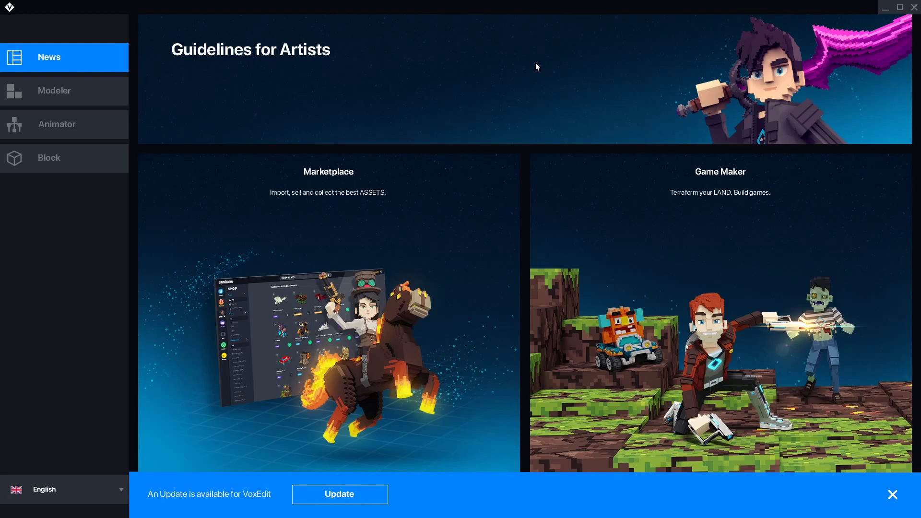
Open the Guidelines for Artists and examine the Simple Entities page
{"action": "left_click", "coordinate": [340, 83]}
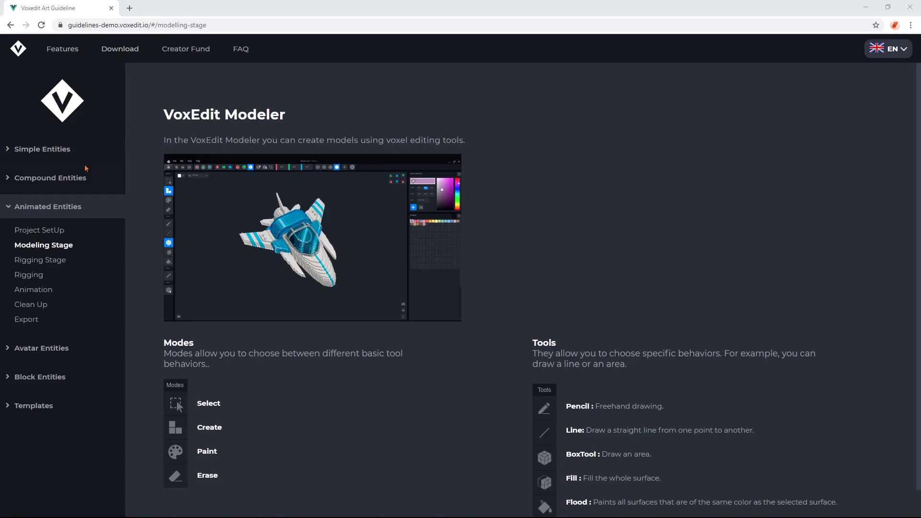
{"action": "left_click", "coordinate": [57, 151]}
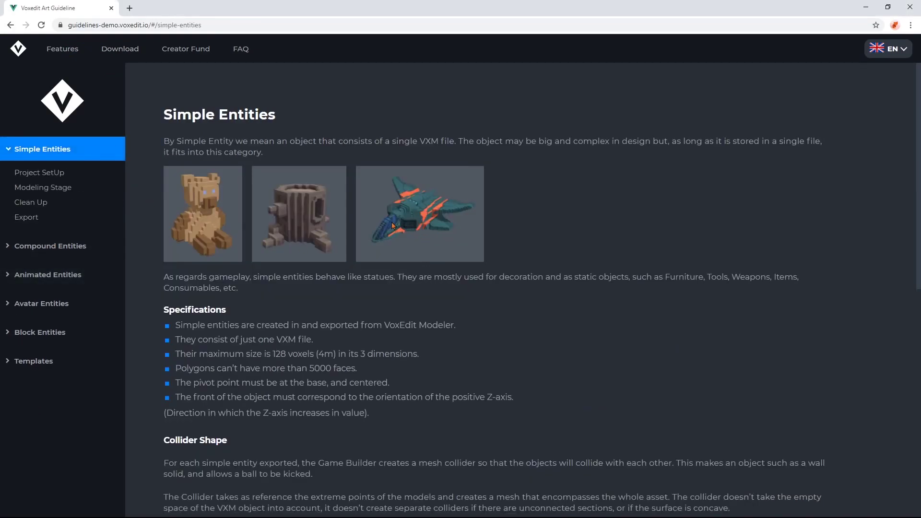
{"action": "scroll", "coordinate": [178, 211], "scroll_direction": "down", "scroll_amount": 5}
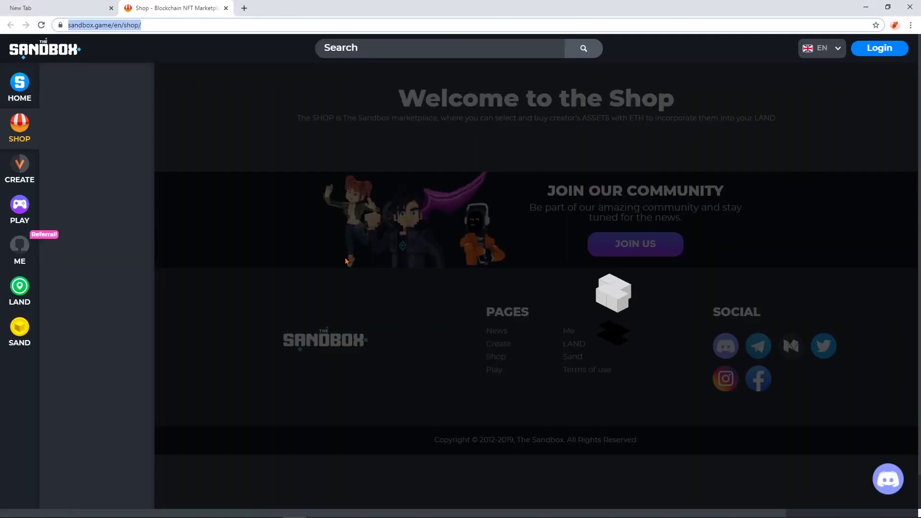
Browse the newest assets in the Marketplace shop and the Game Maker page on the Sandbox website
{"action": "scroll", "coordinate": [508, 281], "scroll_direction": "down", "scroll_amount": 4}
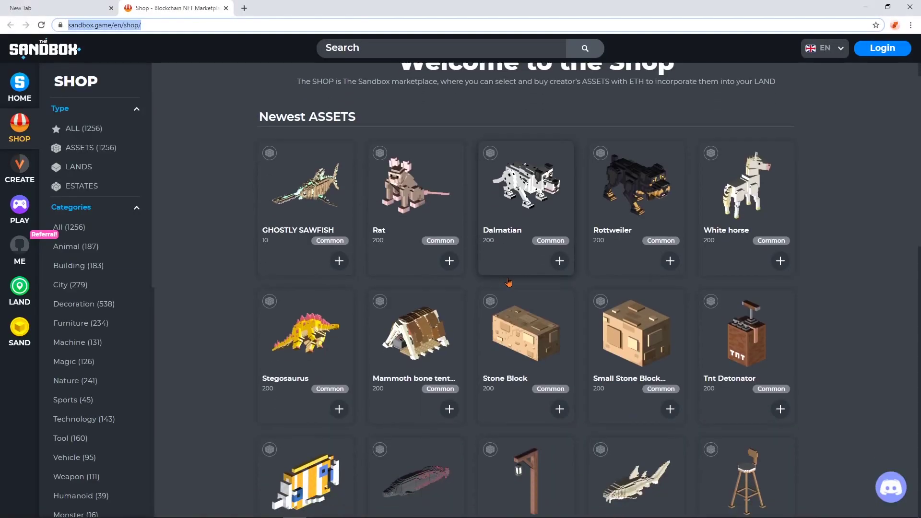
{"action": "left_click", "coordinate": [345, 507]}
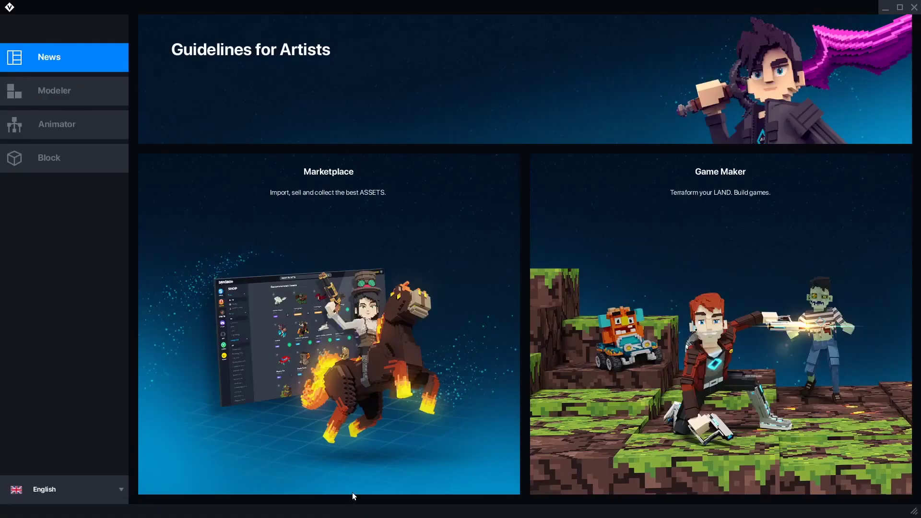
{"action": "left_click", "coordinate": [744, 257]}
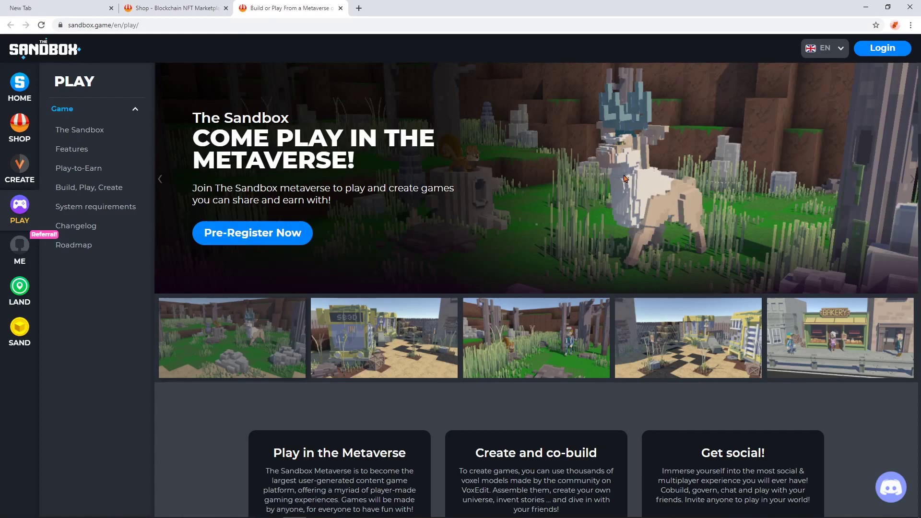
{"action": "scroll", "coordinate": [625, 175], "scroll_direction": "down", "scroll_amount": 4}
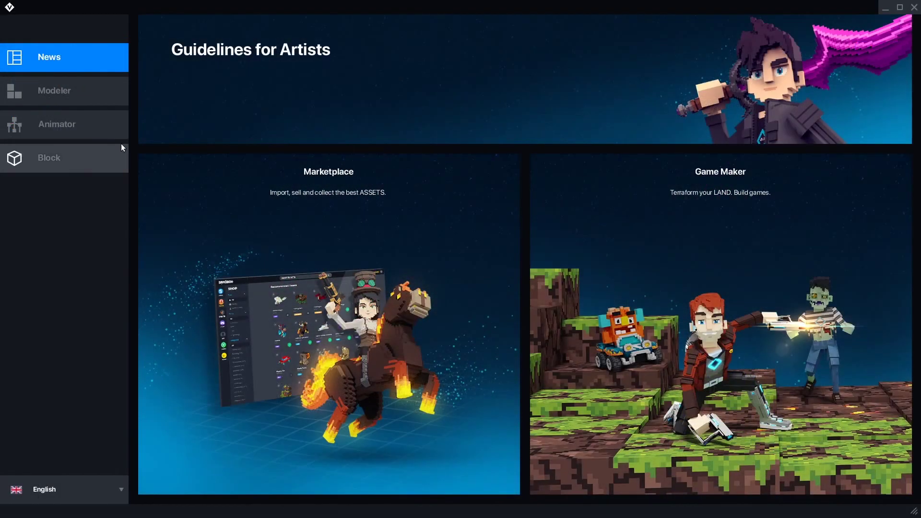
Create a new Modeler asset named box in the VoxEdit folder
{"action": "left_click", "coordinate": [82, 102]}
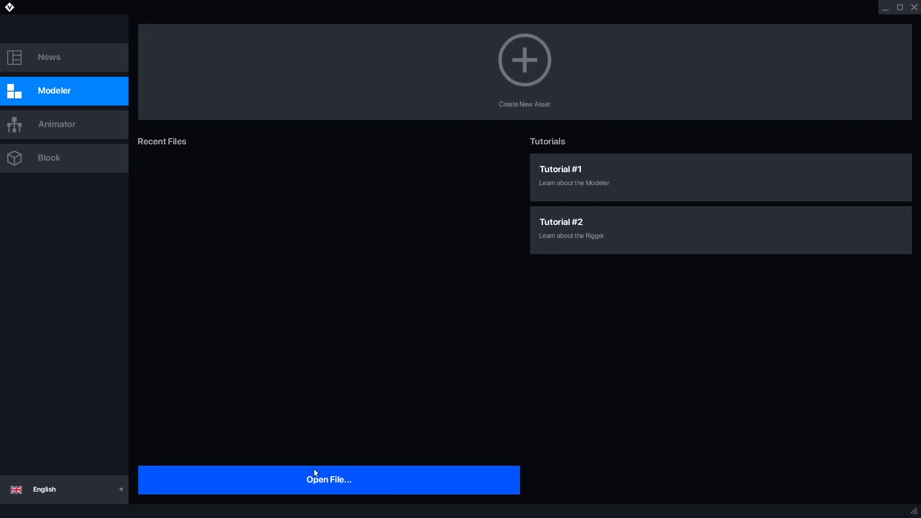
{"action": "left_click", "coordinate": [309, 481]}
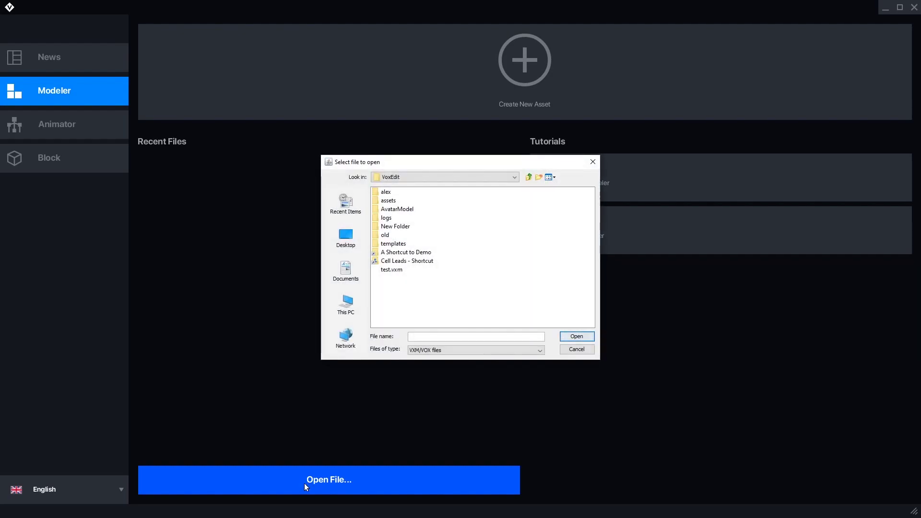
{"action": "left_click", "coordinate": [575, 350]}
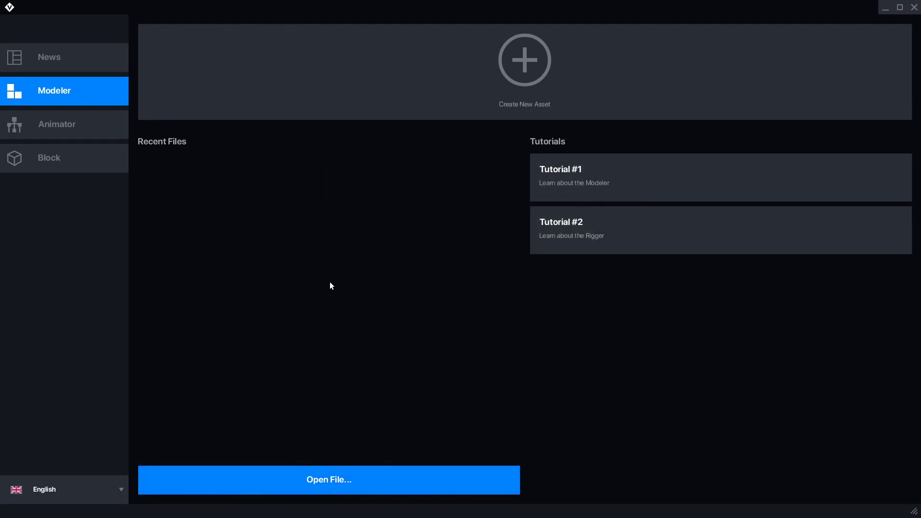
{"action": "left_click", "coordinate": [488, 76]}
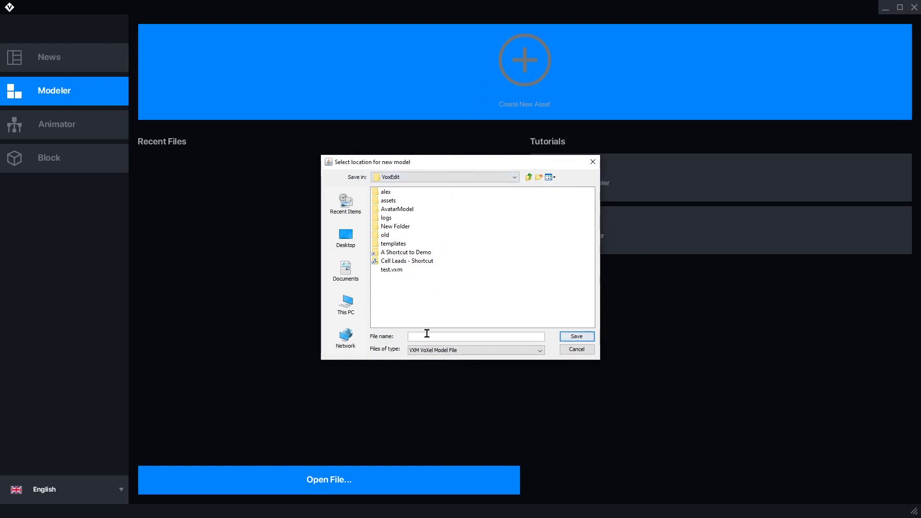
{"action": "type", "text": "box"}
{"action": "key", "text": "Return"}
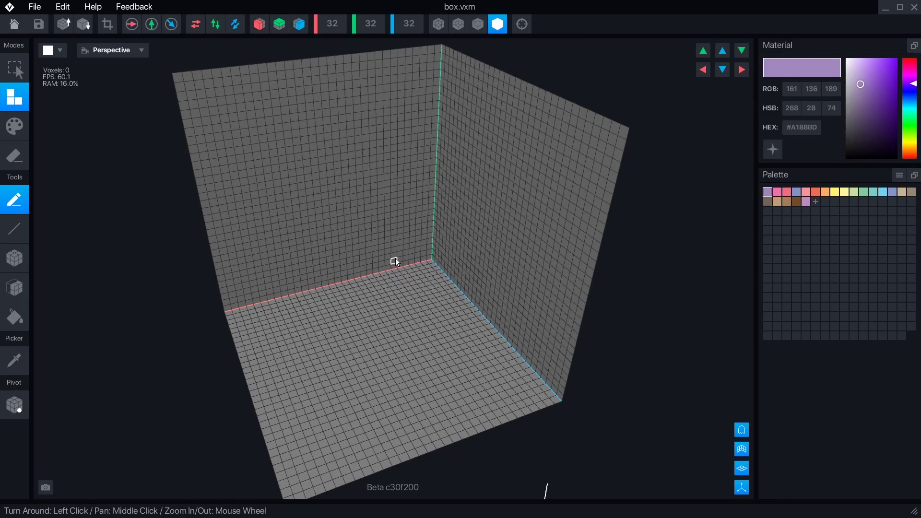
Pencil a few single voxels and freehand loops on the floor and back wall, viewing them from several angles and distances
{"action": "left_click", "coordinate": [396, 295]}
{"action": "left_click_drag", "start_coordinate": [355, 321], "coordinate": [304, 334]}
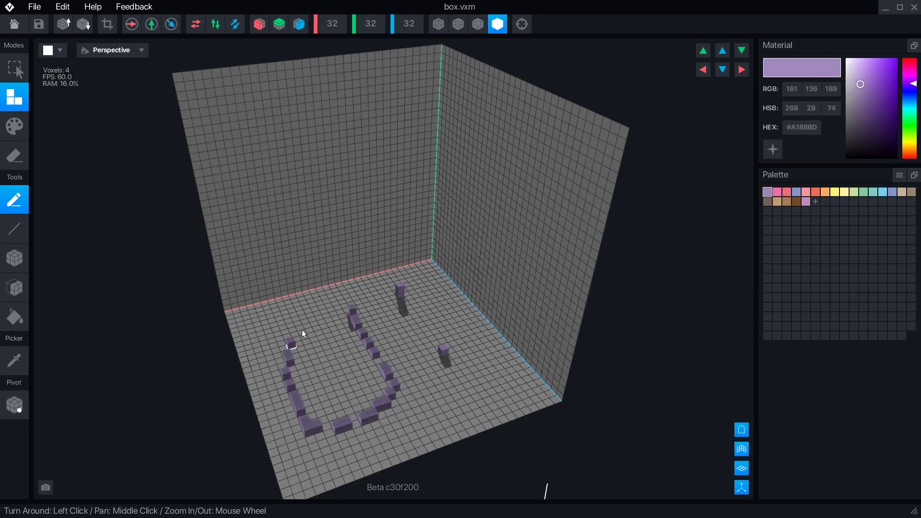
{"action": "left_click_drag", "start_coordinate": [317, 278], "coordinate": [364, 277]}
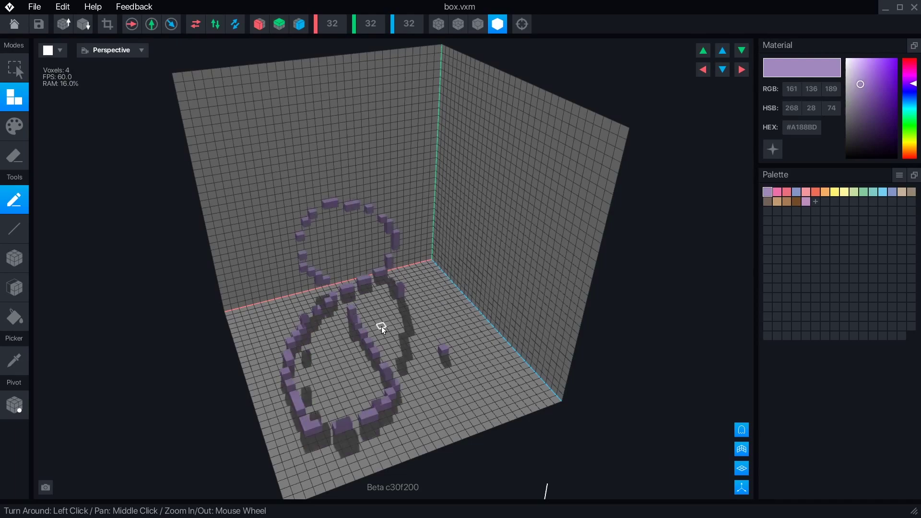
{"action": "left_click_drag", "start_coordinate": [575, 330], "coordinate": [781, 318]}
{"action": "left_click_drag", "start_coordinate": [623, 412], "coordinate": [561, 332]}
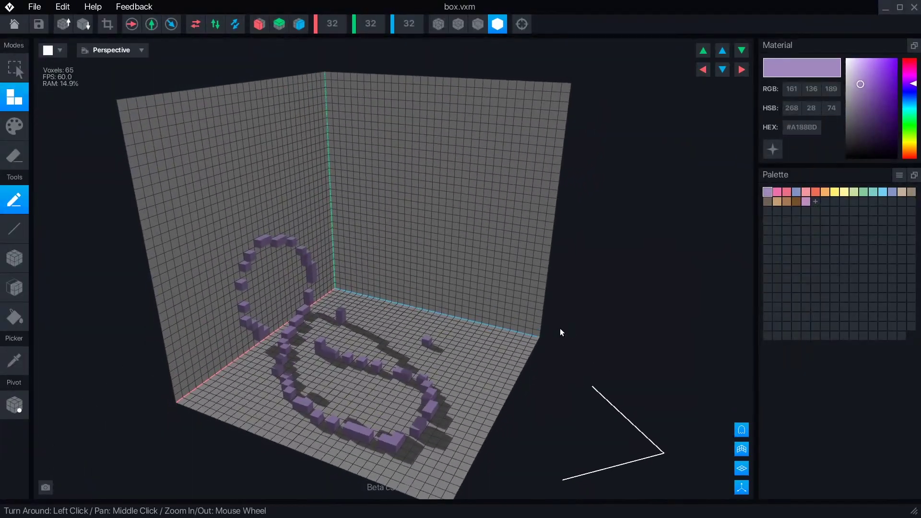
{"action": "left_click_drag", "start_coordinate": [427, 344], "coordinate": [206, 340]}
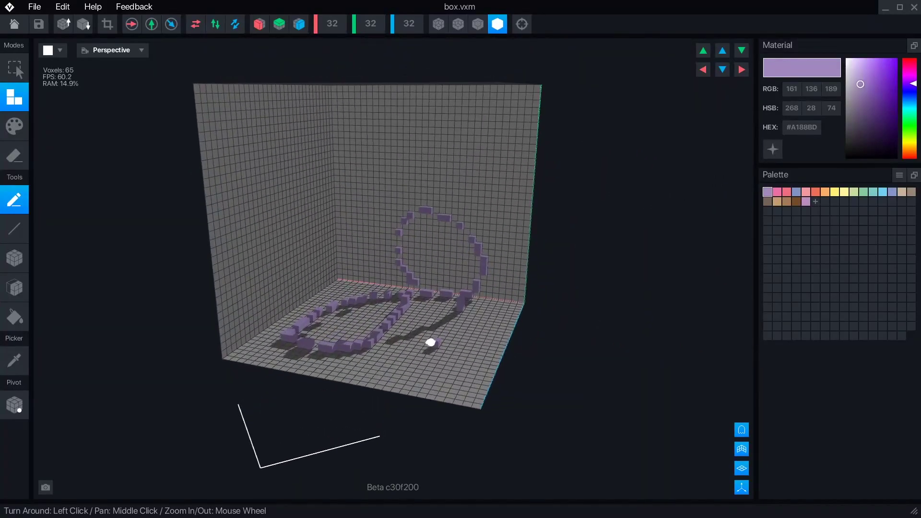
{"action": "left_click_drag", "start_coordinate": [439, 302], "coordinate": [387, 313]}
{"action": "scroll", "coordinate": [387, 313], "scroll_direction": "up", "scroll_amount": 5}
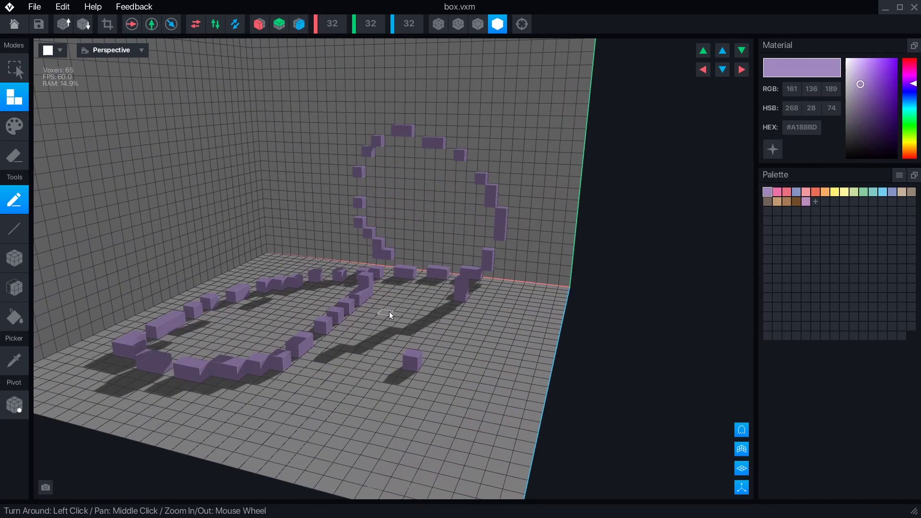
{"action": "scroll", "coordinate": [391, 315], "scroll_direction": "down", "scroll_amount": 4}
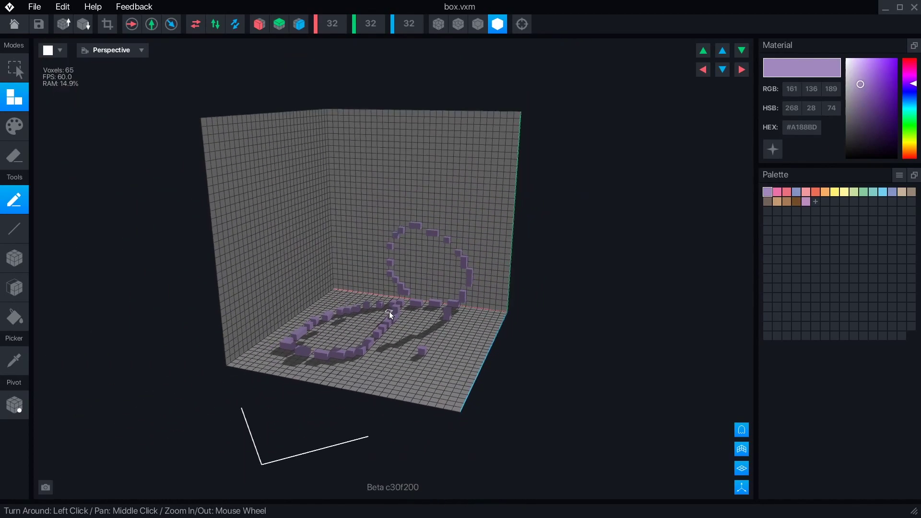
Close box.vxm without saving and create an Animator project from the Small Human template in the VoxEdit folder
{"action": "left_click", "coordinate": [22, 27]}
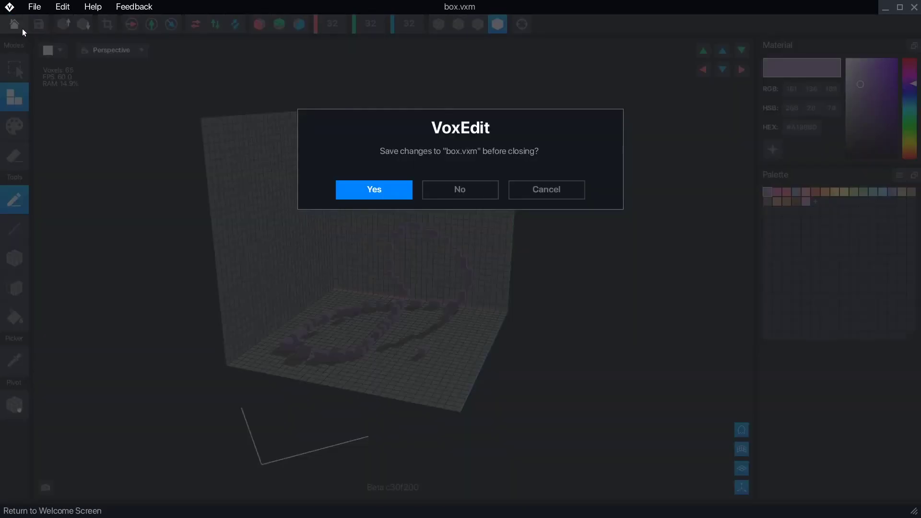
{"action": "left_click", "coordinate": [473, 196]}
{"action": "left_click", "coordinate": [110, 131]}
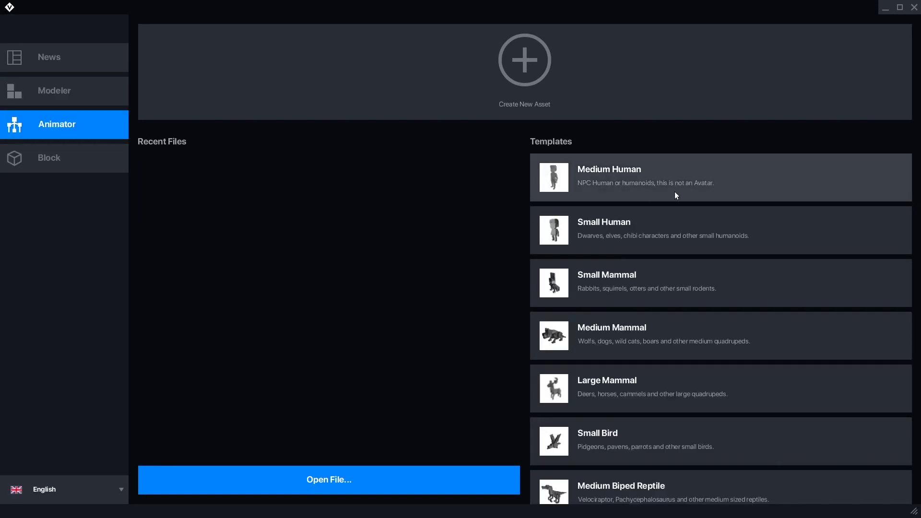
{"action": "scroll", "coordinate": [675, 201], "scroll_direction": "down", "scroll_amount": 3}
{"action": "scroll", "coordinate": [684, 239], "scroll_direction": "up", "scroll_amount": 3}
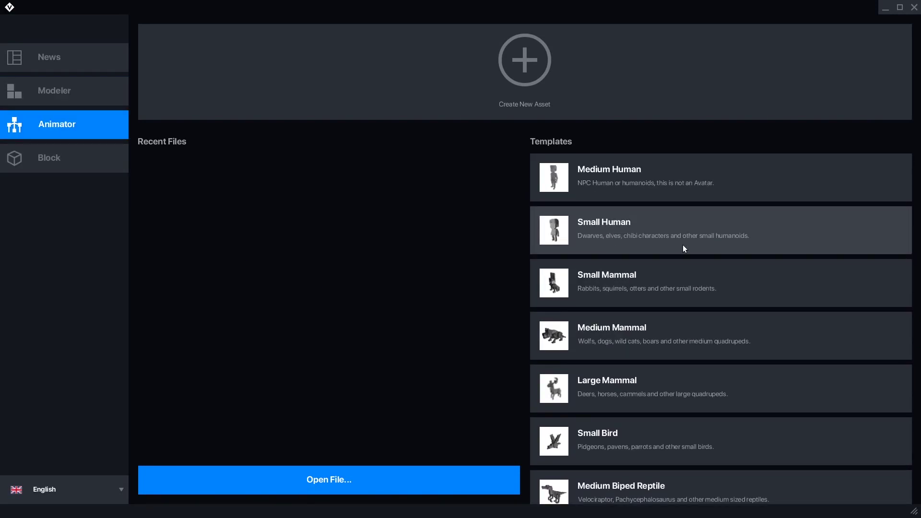
{"action": "left_click", "coordinate": [624, 241]}
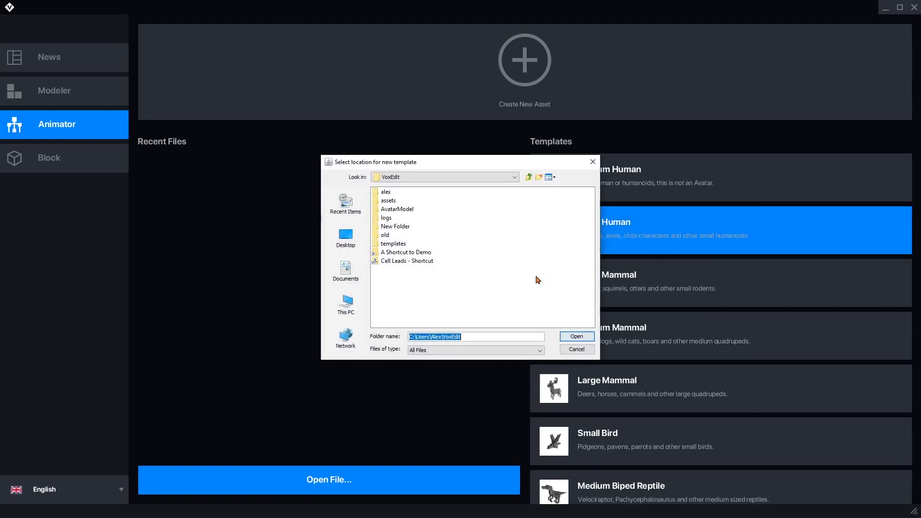
{"action": "left_click", "coordinate": [576, 336]}
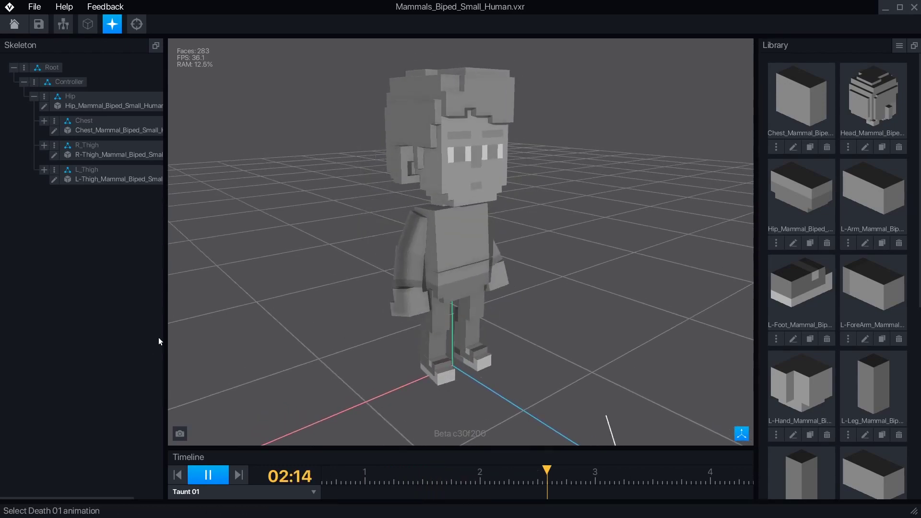
Expand the Chest node in the human's skeleton and view the list of available animations
{"action": "left_click", "coordinate": [43, 120]}
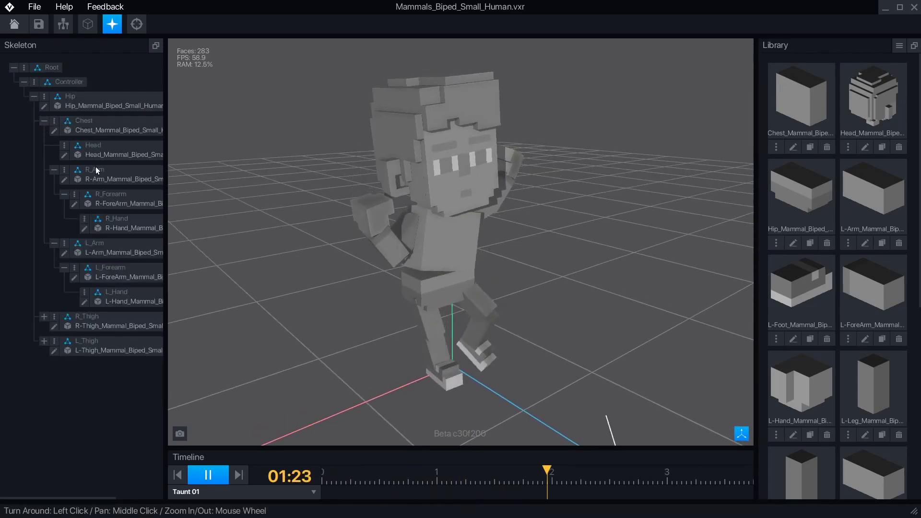
{"action": "left_click", "coordinate": [314, 492]}
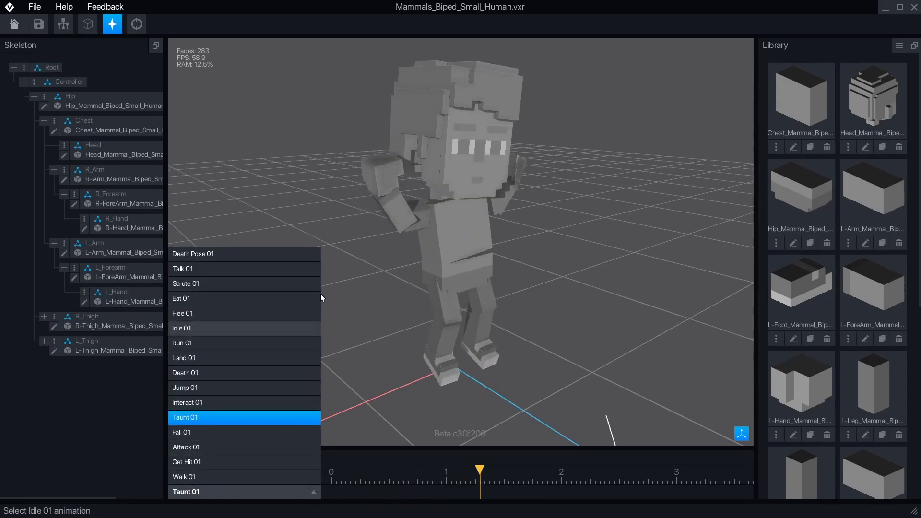
{"action": "left_click", "coordinate": [824, 8]}
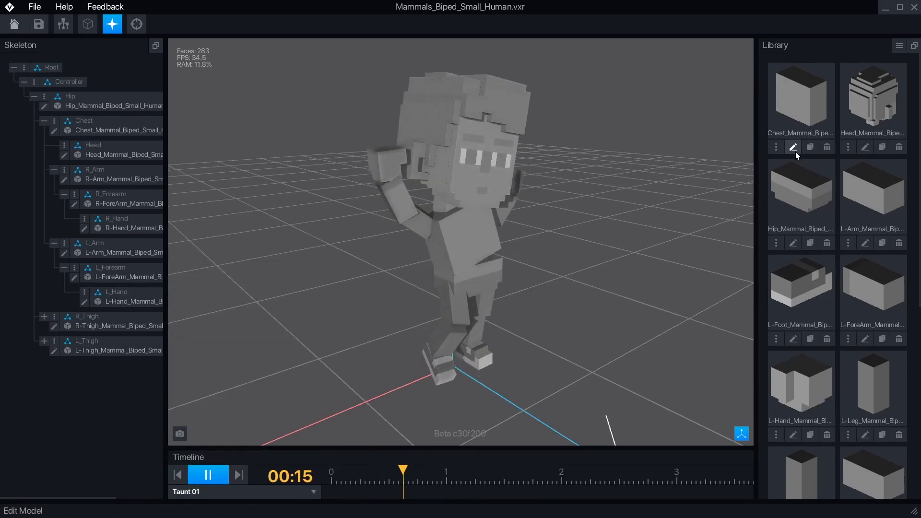
Open the human's head model from the library for editing and leave it without saving
{"action": "left_click", "coordinate": [864, 148]}
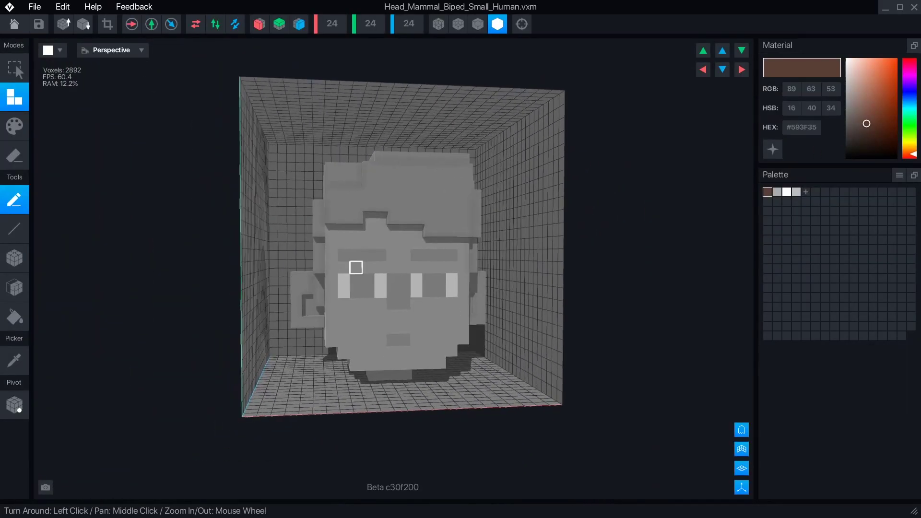
{"action": "left_click", "coordinate": [14, 24]}
{"action": "left_click", "coordinate": [458, 189]}
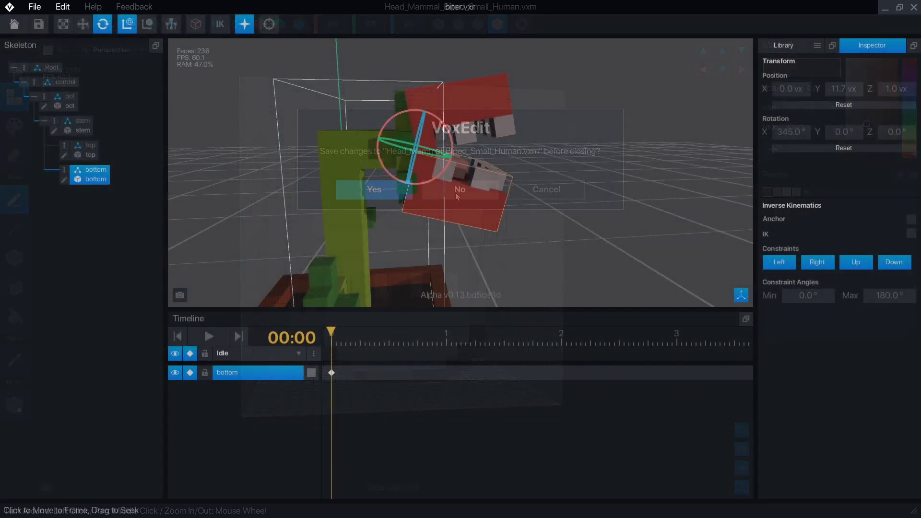
Select the control node of biter.vxr and add keyframes to the top and bottom tracks at two points of the Idle animation
{"action": "left_click", "coordinate": [59, 82]}
{"action": "left_click", "coordinate": [546, 335]}
{"action": "left_click", "coordinate": [190, 417]}
{"action": "left_click", "coordinate": [190, 432]}
{"action": "left_click_drag", "start_coordinate": [546, 336], "coordinate": [388, 335]}
{"action": "left_click", "coordinate": [190, 417]}
{"action": "left_click", "coordinate": [190, 432]}
Rotate the plant's top and bottom jaws into a new mouth pose and play the Idle animation
{"action": "left_click_drag", "start_coordinate": [480, 192], "coordinate": [412, 178], "text": "alt"}
{"action": "left_click", "coordinate": [518, 113]}
{"action": "key", "text": "ctrl+z"}
{"action": "mouse_move", "coordinate": [497, 149]}
{"action": "left_mouse_down"}
{"action": "mouse_move", "coordinate": [494, 168]}
{"action": "mouse_move", "coordinate": [495, 152]}
{"action": "left_mouse_up"}
{"action": "left_click", "coordinate": [517, 220]}
{"action": "left_click_drag", "start_coordinate": [496, 159], "coordinate": [528, 169]}
{"action": "left_click", "coordinate": [504, 335]}
{"action": "key", "text": "space"}
{"action": "scroll", "coordinate": [460, 172], "scroll_direction": "down", "scroll_amount": 4}
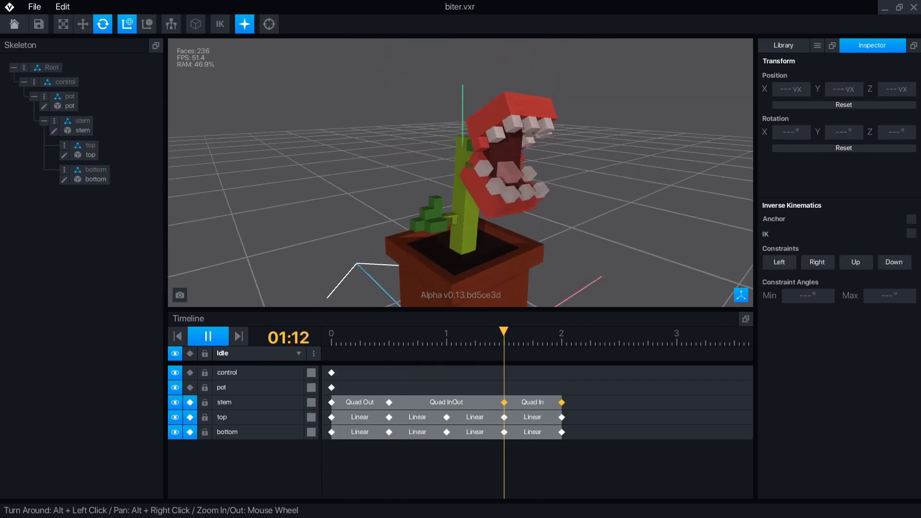
Select the stem, top and bottom keyframes, compress them to a shorter duration and replay the Idle animation
{"action": "key", "text": "space"}
{"action": "left_click", "coordinate": [332, 336]}
{"action": "left_click", "coordinate": [331, 403]}
{"action": "left_click", "coordinate": [332, 417], "text": "shift"}
{"action": "left_click", "coordinate": [331, 432], "text": "shift"}
{"action": "left_click", "coordinate": [389, 402], "text": "shift"}
{"action": "left_click", "coordinate": [504, 402], "text": "shift"}
{"action": "left_click", "coordinate": [561, 432], "text": "shift"}
{"action": "left_click_drag", "start_coordinate": [567, 417], "coordinate": [476, 418]}
{"action": "left_click", "coordinate": [208, 337]}
{"action": "left_click_drag", "start_coordinate": [537, 182], "coordinate": [393, 187], "text": "alt"}
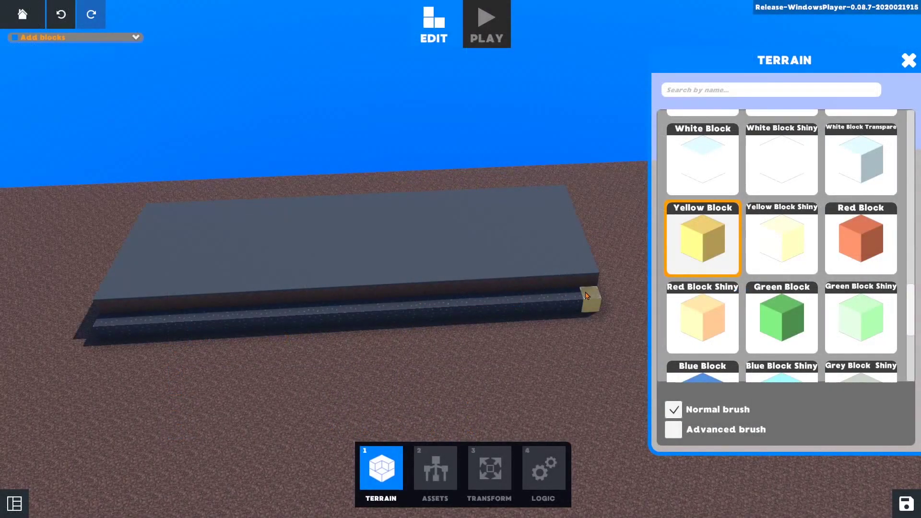
In Game Maker, lay a row of Yellow Block along the grey platform's front edge and dig out the platform row behind it
{"action": "left_click_drag", "start_coordinate": [586, 295], "coordinate": [89, 311]}
{"action": "left_click_drag", "start_coordinate": [168, 293], "coordinate": [592, 274]}
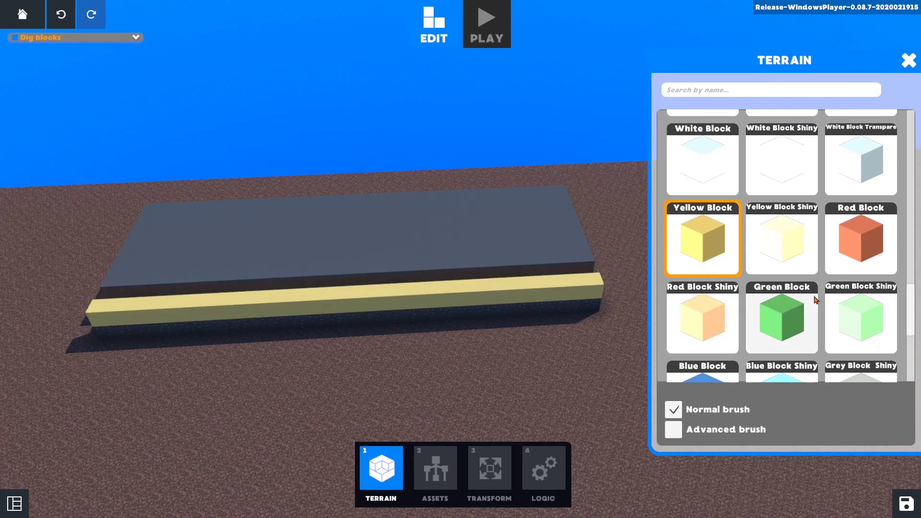
{"action": "scroll", "coordinate": [814, 296], "scroll_direction": "up", "scroll_amount": 4}
{"action": "left_click_drag", "start_coordinate": [910, 299], "coordinate": [913, 161]}
{"action": "left_click_drag", "start_coordinate": [913, 161], "coordinate": [916, 138]}
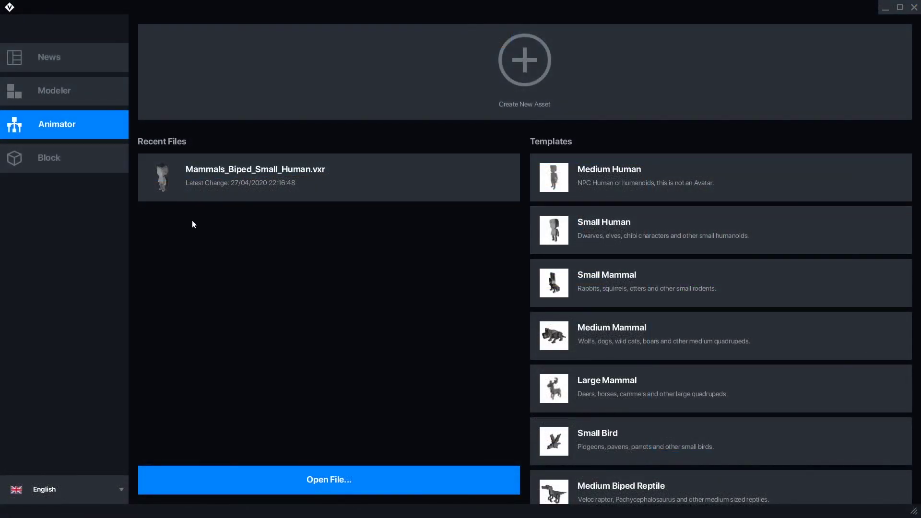
Go to the Block section of the home screen and open the block file block.vxb
{"action": "left_click", "coordinate": [109, 167]}
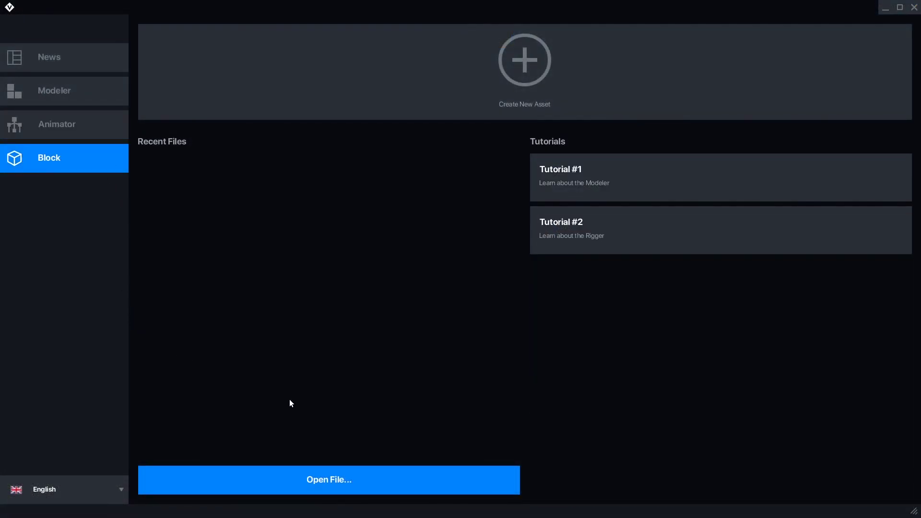
{"action": "left_click", "coordinate": [392, 477]}
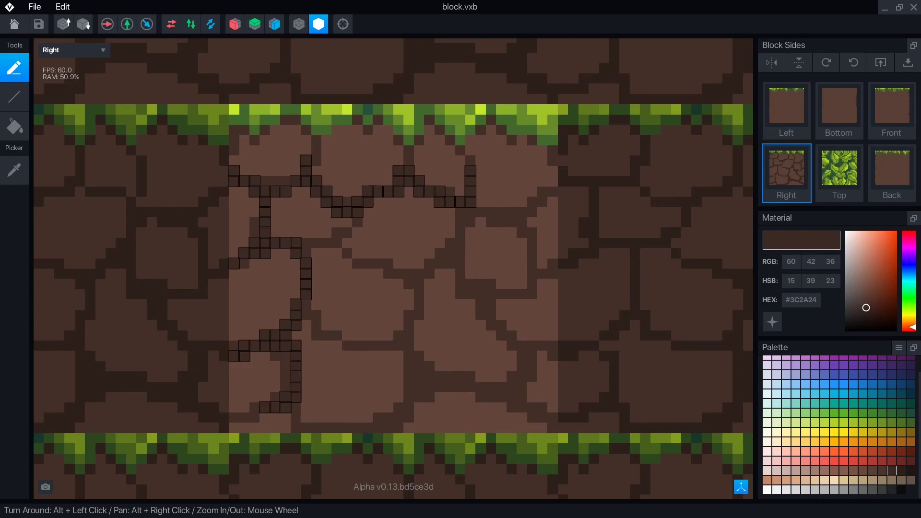
Paint #68483D shading onto the lower and middle stones of the block's Right side
{"action": "left_click", "coordinate": [862, 470]}
{"action": "mouse_move", "coordinate": [337, 345]}
{"action": "left_mouse_down"}
{"action": "mouse_move", "coordinate": [379, 356]}
{"action": "mouse_move", "coordinate": [388, 408]}
{"action": "left_mouse_up"}
{"action": "left_click_drag", "start_coordinate": [450, 397], "coordinate": [541, 428]}
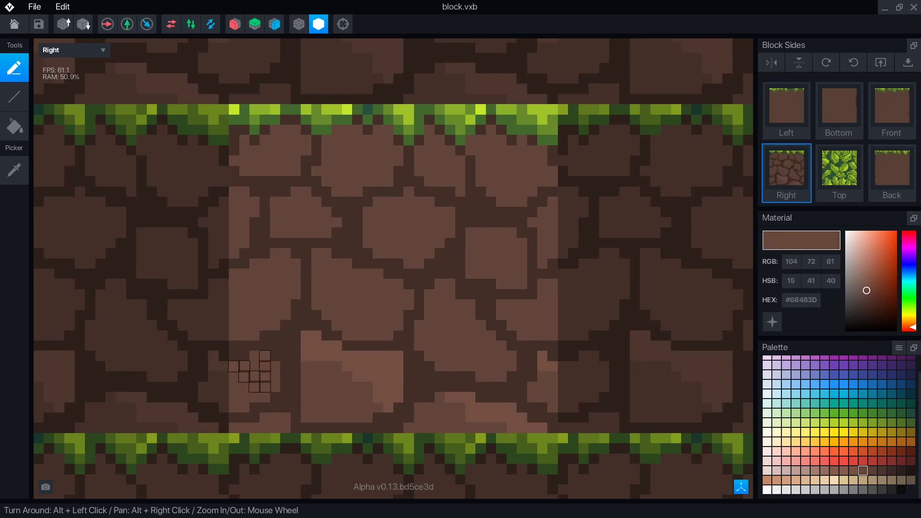
{"action": "left_click", "coordinate": [250, 371]}
{"action": "left_click_drag", "start_coordinate": [244, 274], "coordinate": [254, 284]}
{"action": "mouse_move", "coordinate": [316, 253]}
{"action": "left_mouse_down"}
{"action": "mouse_move", "coordinate": [390, 316]}
{"action": "mouse_move", "coordinate": [388, 335]}
{"action": "left_mouse_up"}
{"action": "left_click_drag", "start_coordinate": [450, 274], "coordinate": [501, 376]}
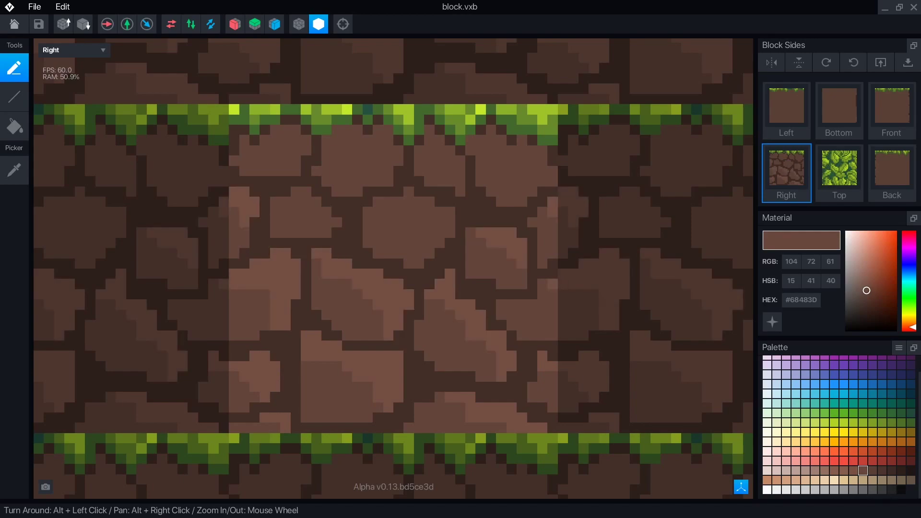
Continue the #68483D shading on the upper-middle stones and the row beneath the grass edge of the Right side
{"action": "left_click", "coordinate": [418, 212]}
{"action": "left_click", "coordinate": [327, 213]}
{"action": "left_click_drag", "start_coordinate": [296, 160], "coordinate": [295, 171]}
{"action": "mouse_move", "coordinate": [337, 130]}
{"action": "left_mouse_down"}
{"action": "mouse_move", "coordinate": [388, 151]}
{"action": "mouse_move", "coordinate": [388, 172]}
{"action": "left_mouse_up"}
{"action": "mouse_move", "coordinate": [429, 130]}
{"action": "left_mouse_down"}
{"action": "mouse_move", "coordinate": [439, 161]}
{"action": "mouse_move", "coordinate": [459, 181]}
{"action": "left_mouse_up"}
{"action": "left_click_drag", "start_coordinate": [481, 140], "coordinate": [553, 180]}
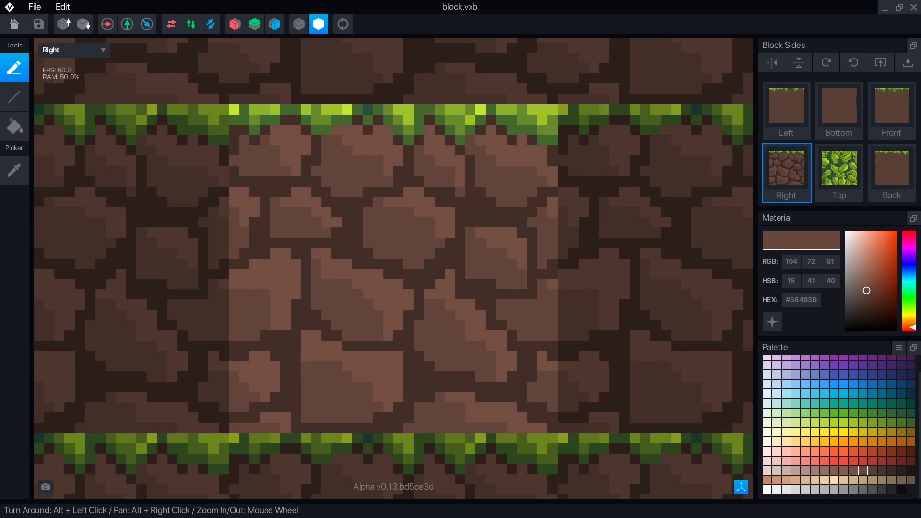
Add lighter #775345 highlights along the upper edges of the stones on the Right side
{"action": "left_click", "coordinate": [853, 470]}
{"action": "left_click_drag", "start_coordinate": [296, 130], "coordinate": [306, 150]}
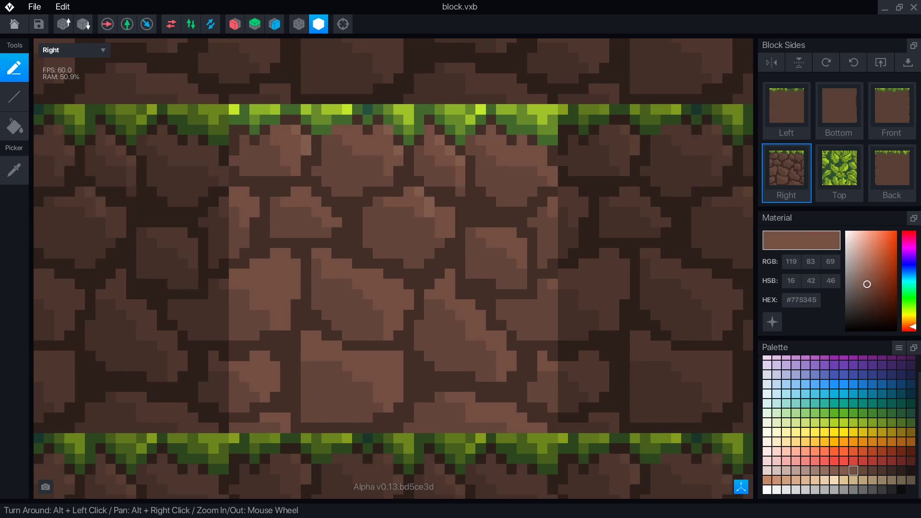
{"action": "left_click_drag", "start_coordinate": [244, 192], "coordinate": [254, 212]}
{"action": "left_click_drag", "start_coordinate": [275, 253], "coordinate": [295, 284]}
{"action": "left_click_drag", "start_coordinate": [347, 264], "coordinate": [398, 294]}
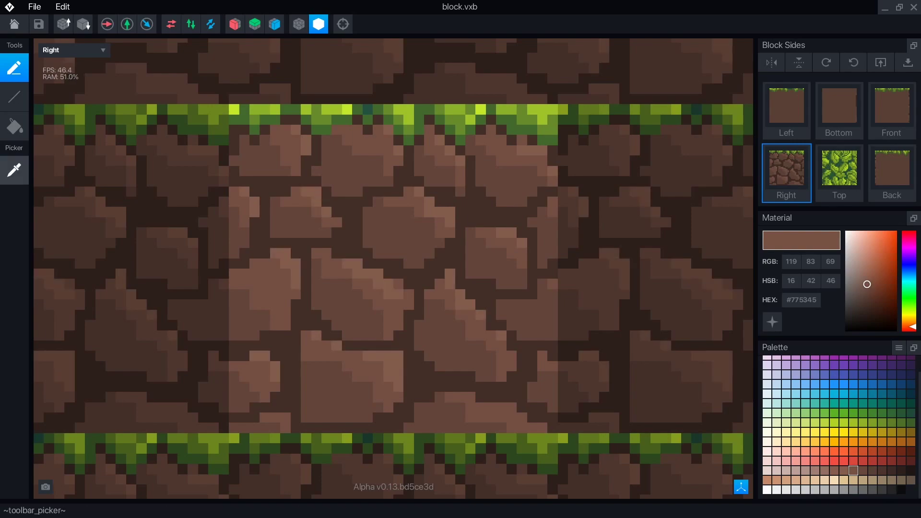
Paint dark #4B342C shadows along the lower edges of the bottom stones on the Right side
{"action": "left_click", "coordinate": [882, 470]}
{"action": "left_click_drag", "start_coordinate": [471, 366], "coordinate": [481, 376]}
{"action": "left_click_drag", "start_coordinate": [408, 427], "coordinate": [418, 418]}
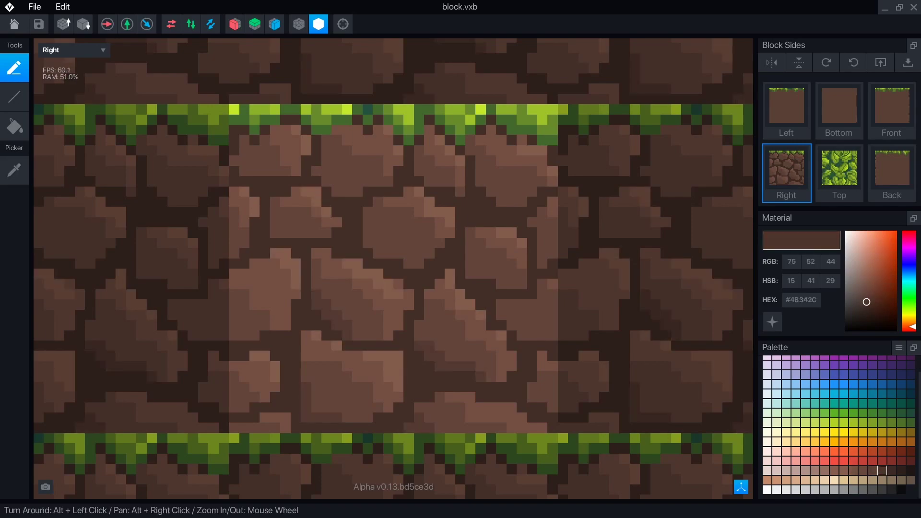